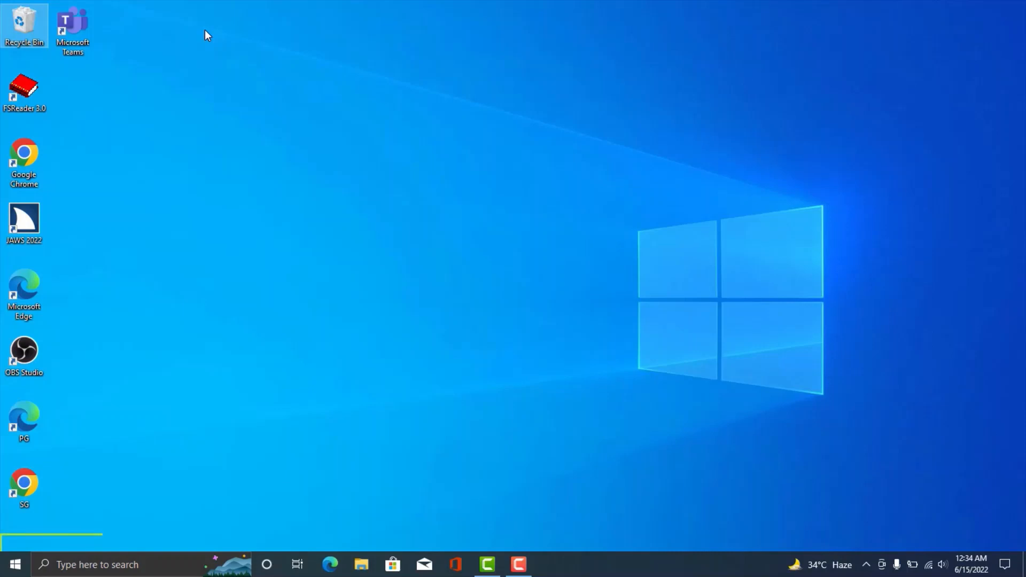
Launch OBS Studio from the desktop and add a new scene named "Screen"
key("o")
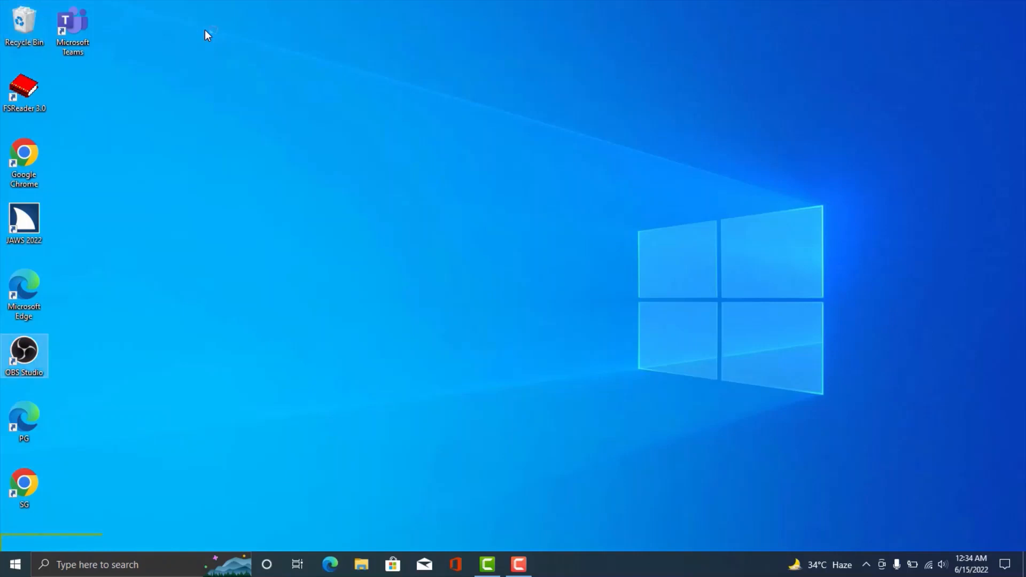
key("Return")
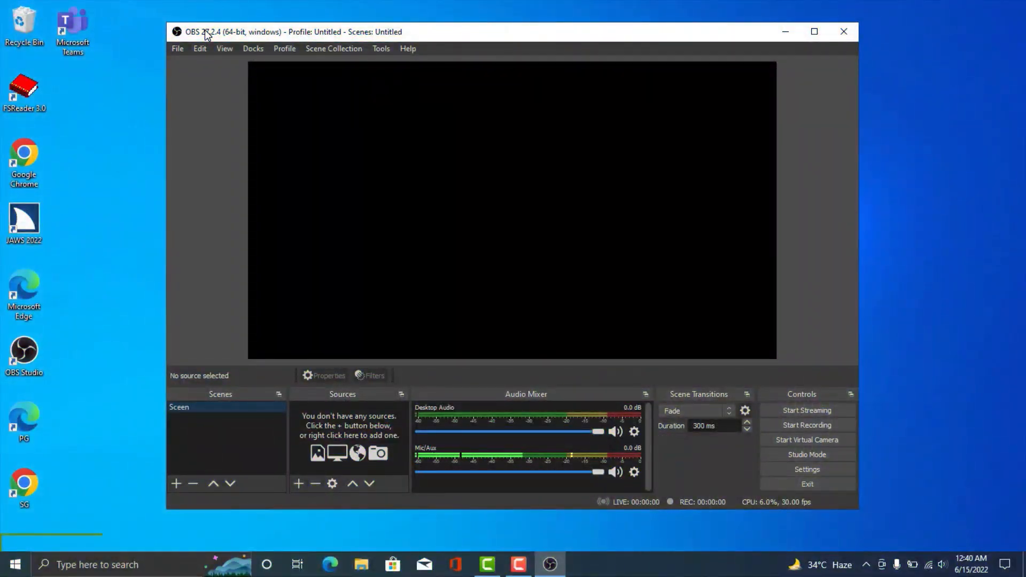
key("shift+F10")
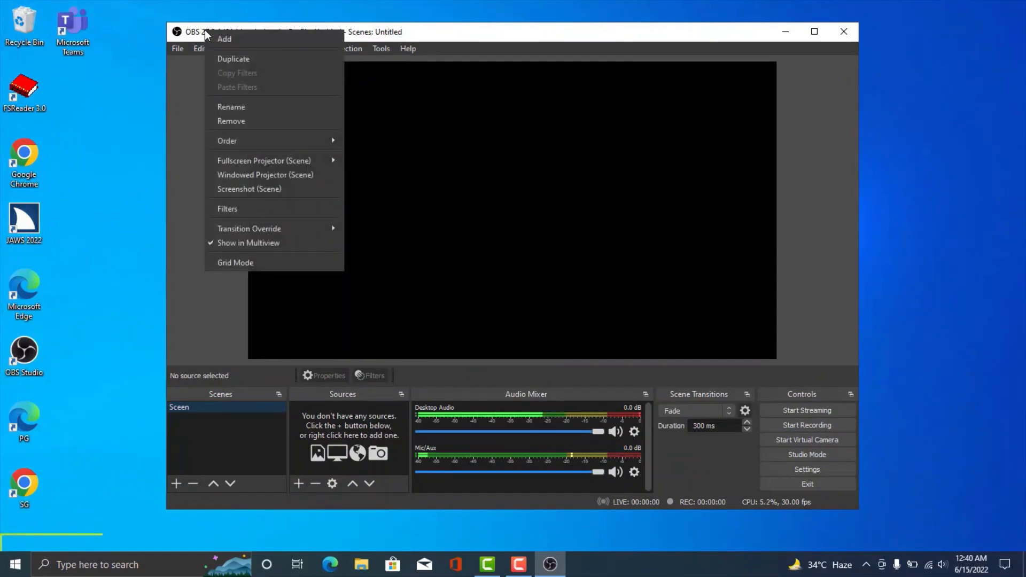
key("Down")
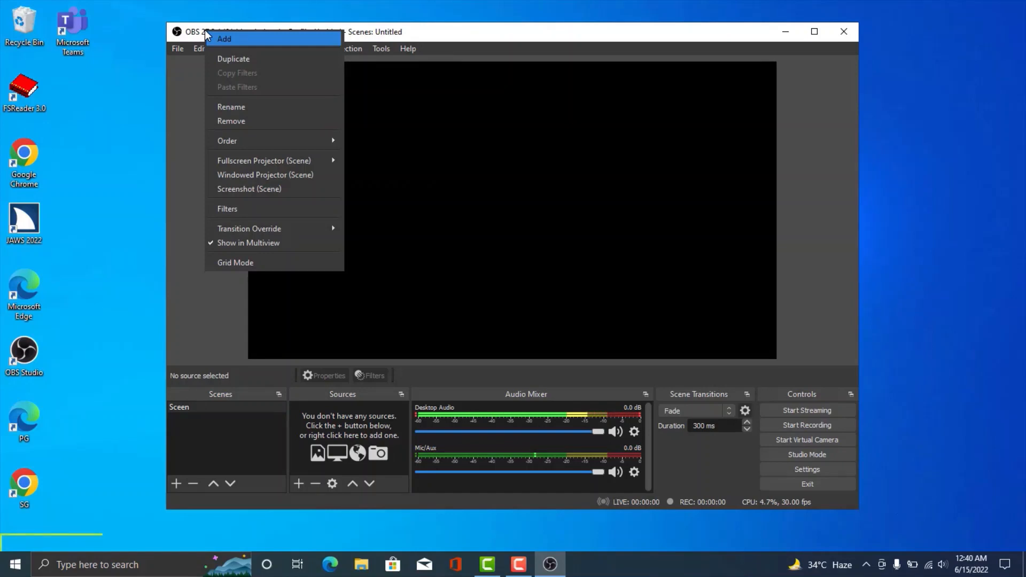
key("Return")
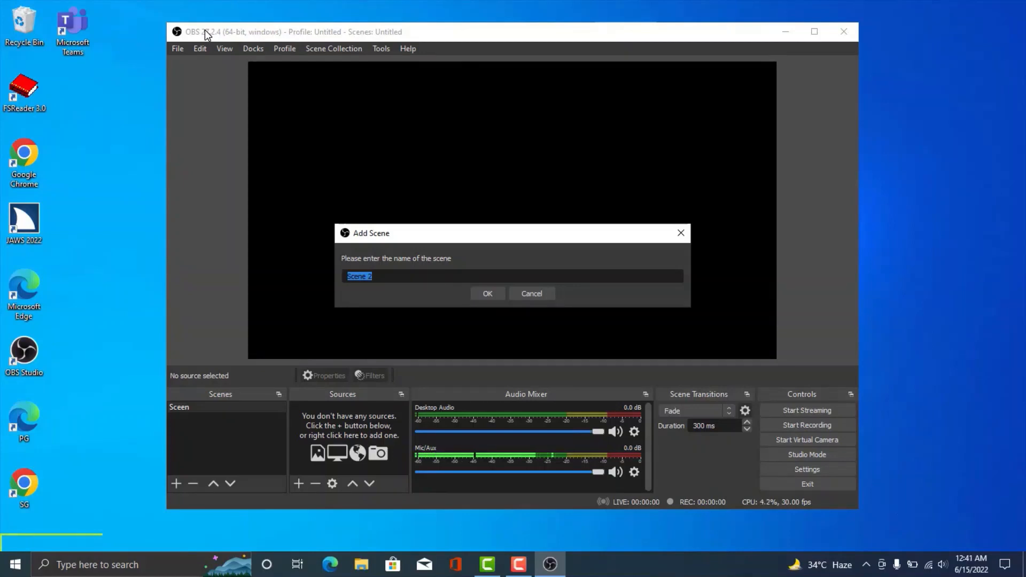
type("Screen")
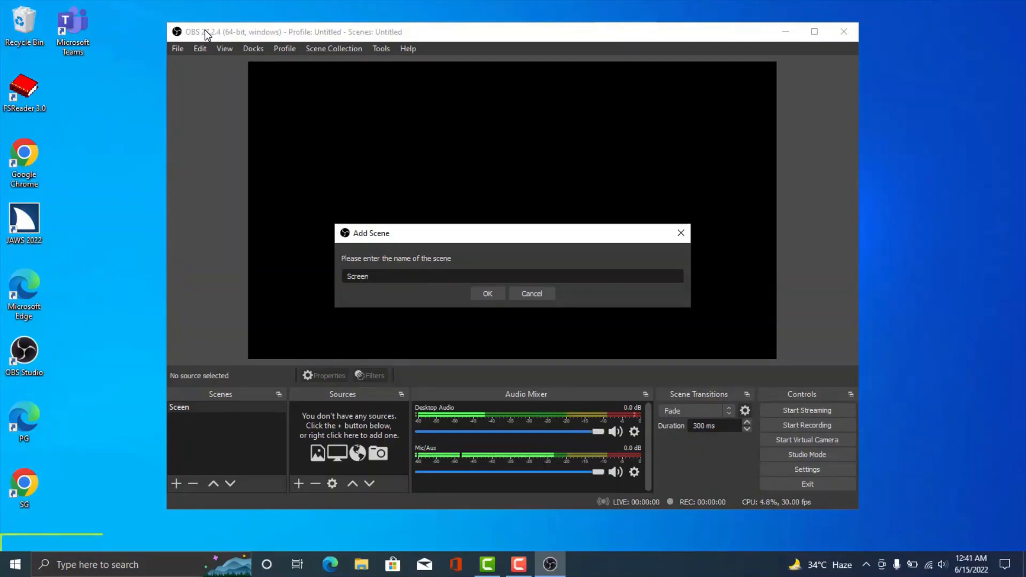
key("Return")
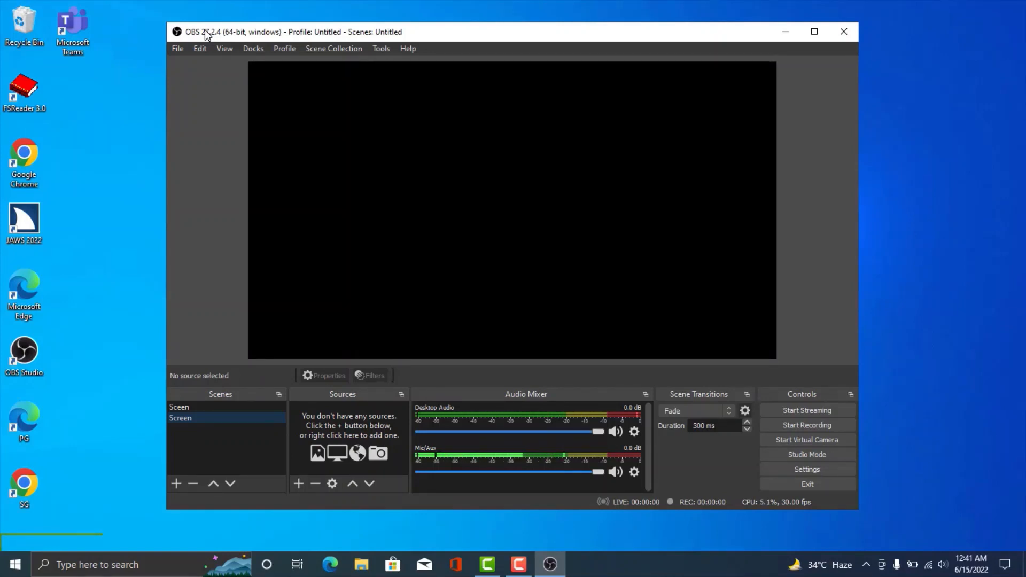
Remove the misspelled scene "Sceen" from the scene list
key("Up")
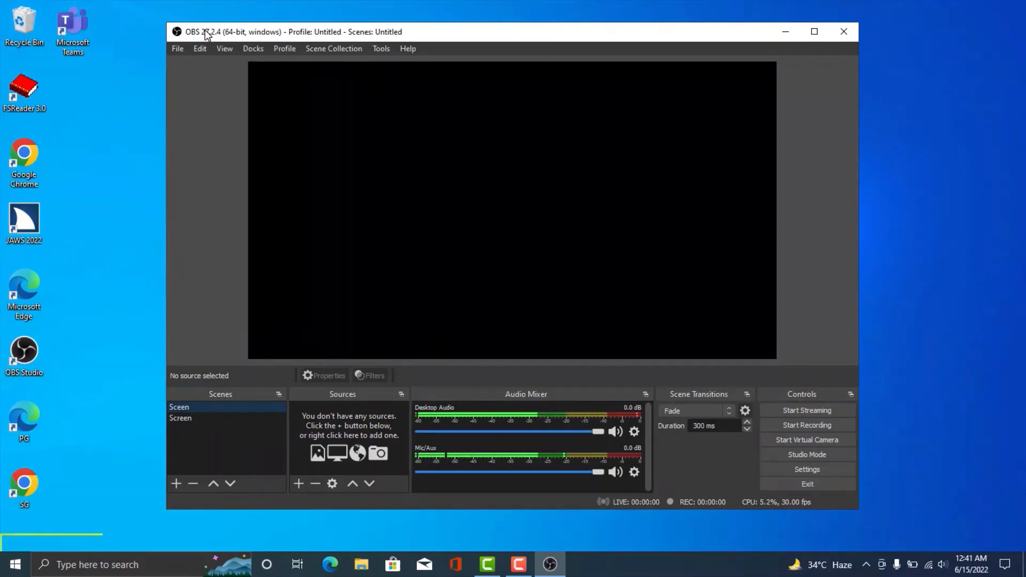
key("Down")
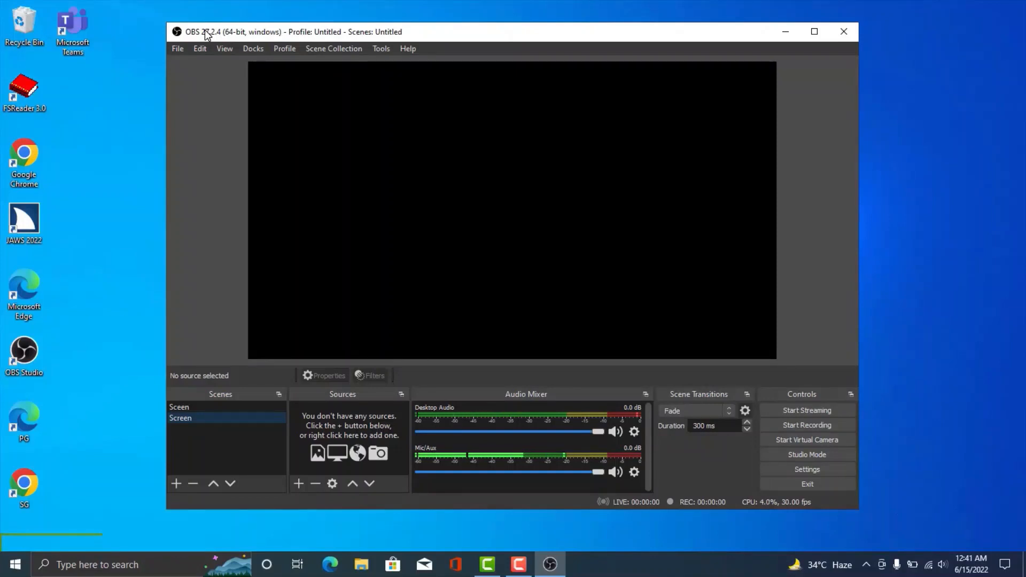
key("Up")
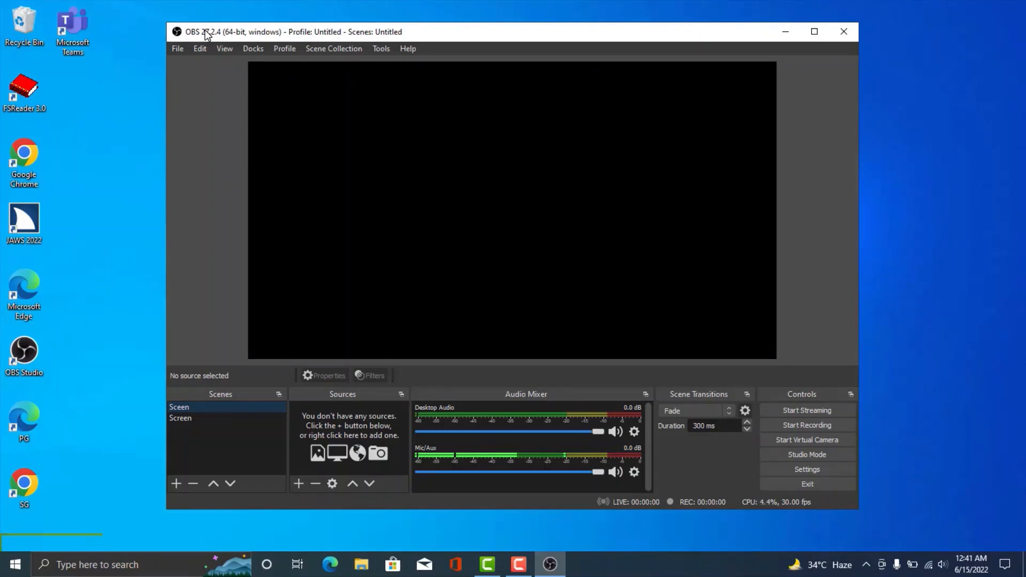
key("Delete")
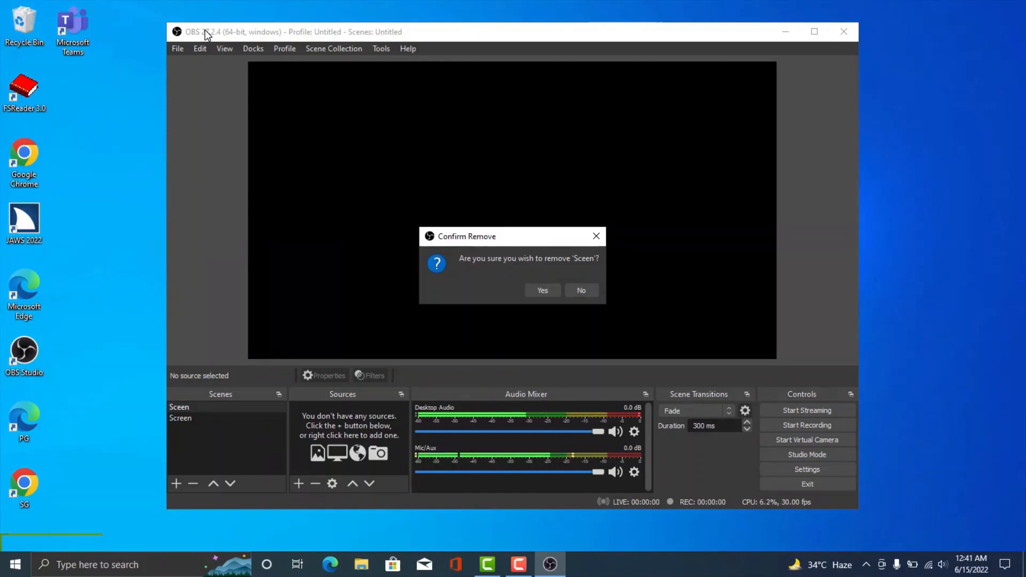
key("Return")
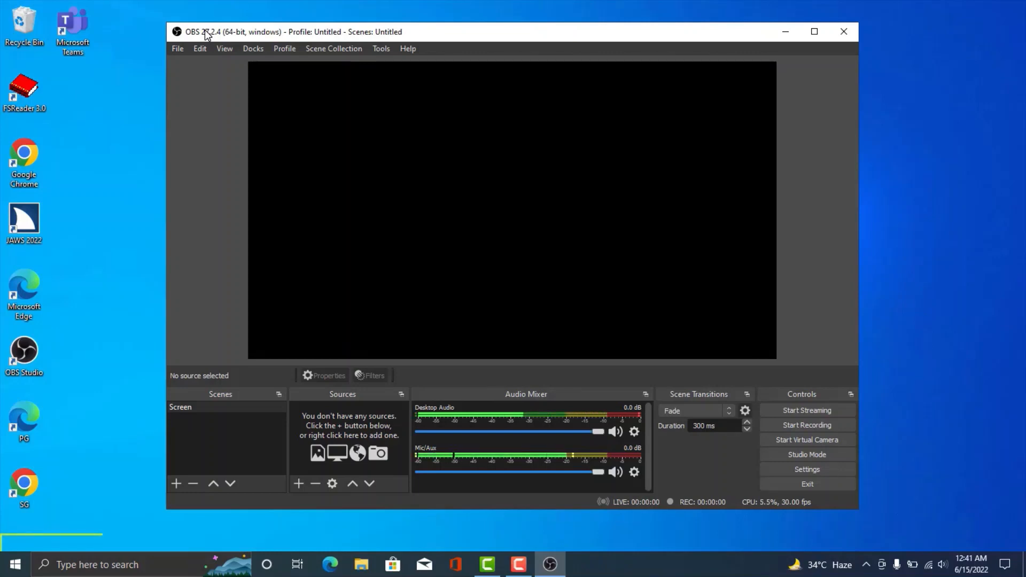
Examine the commands available for the "Screen" scene, including its Order, projector, filter and transition options
key("Tab")
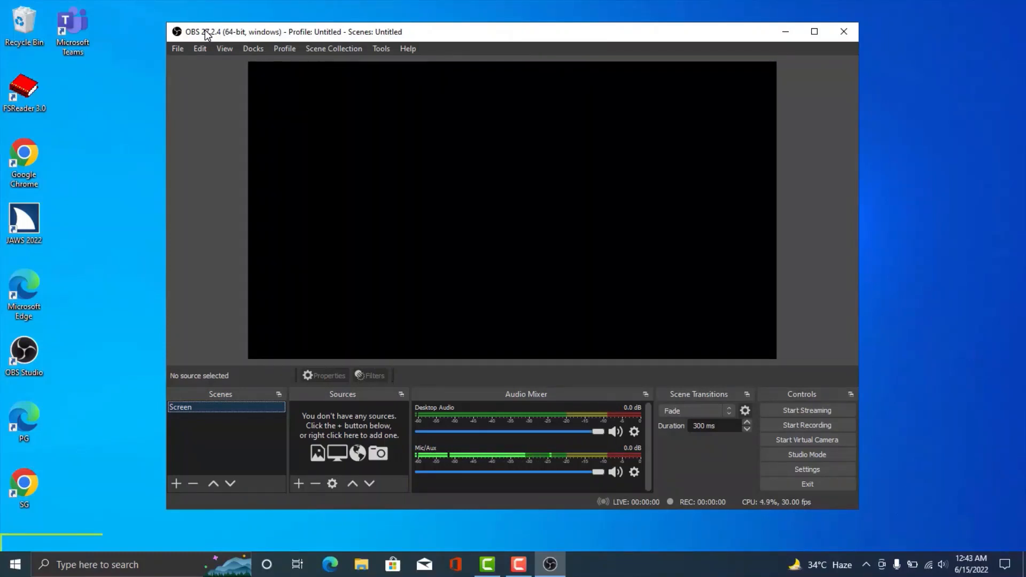
key("shift+F10")
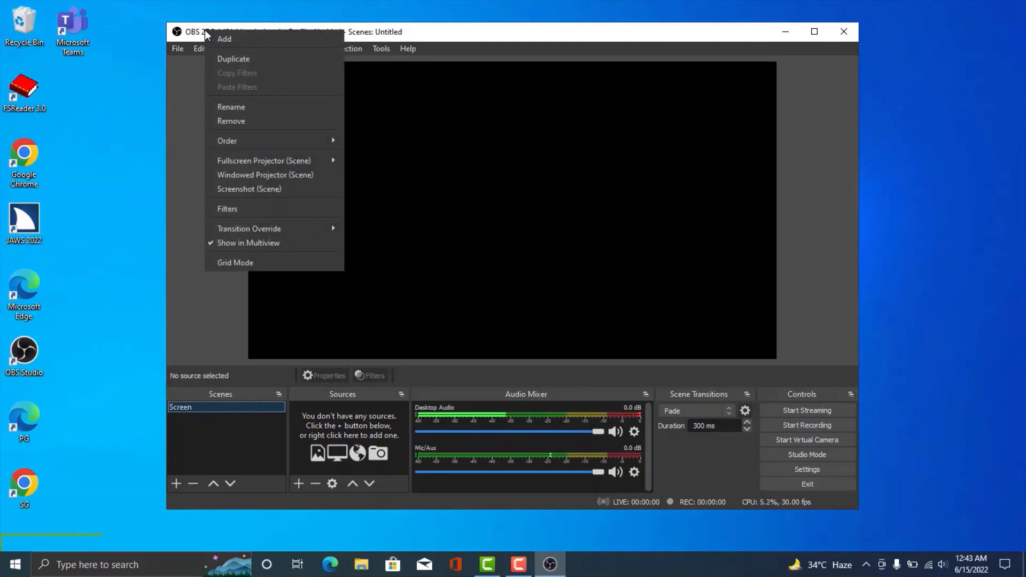
key("Down")
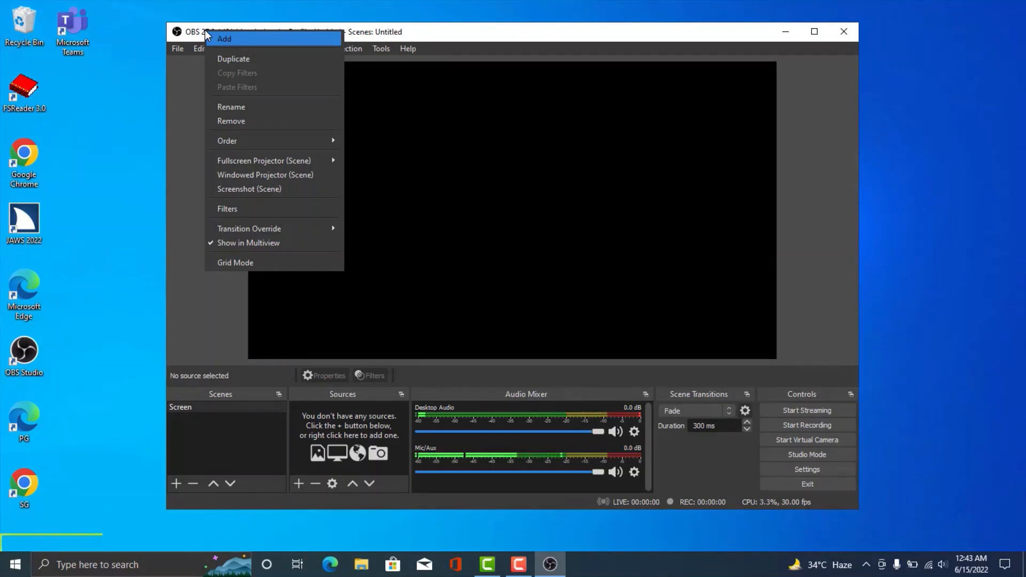
key("Down")
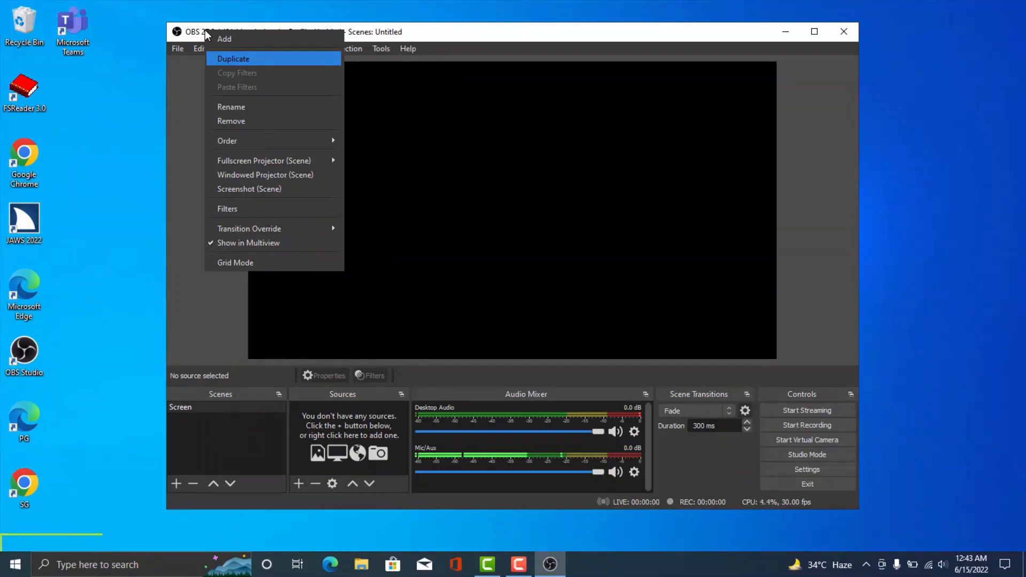
key("Down")
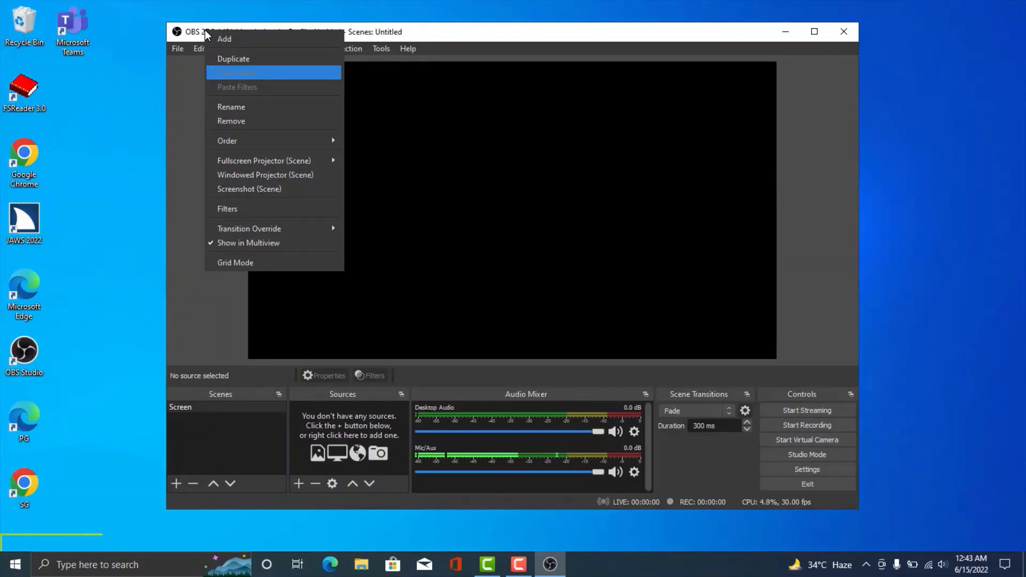
key("Down")
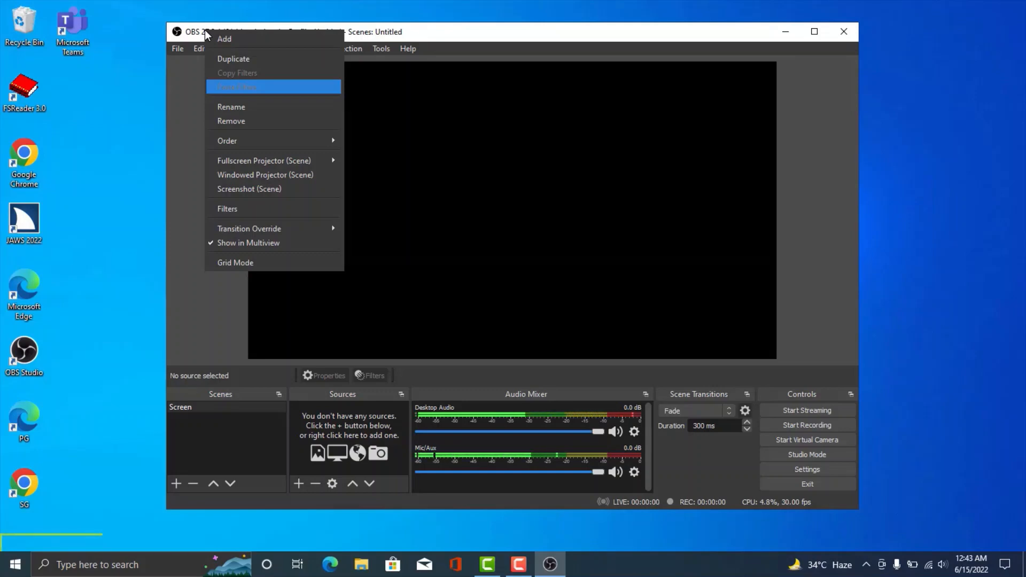
key("Down")
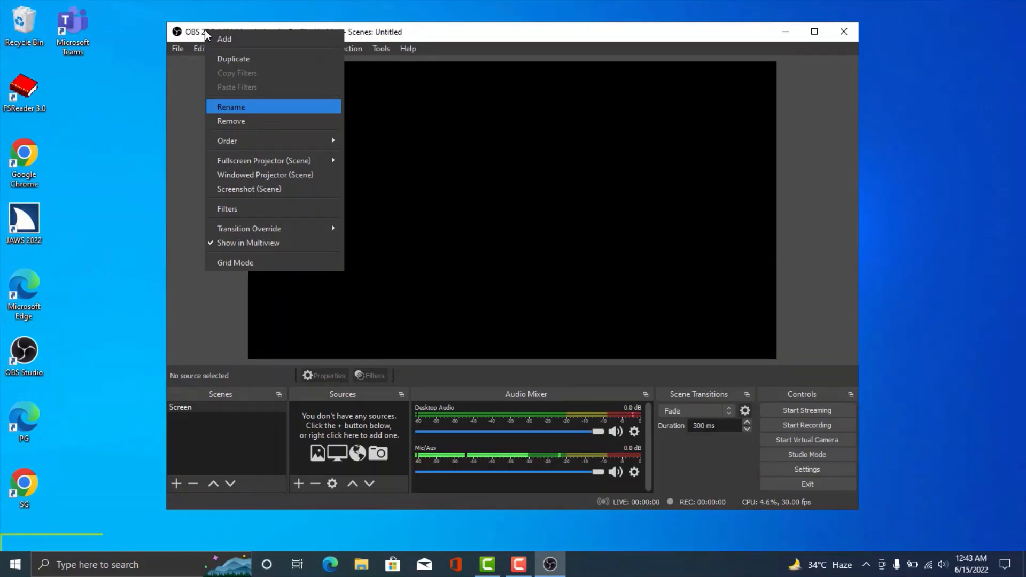
key("Down")
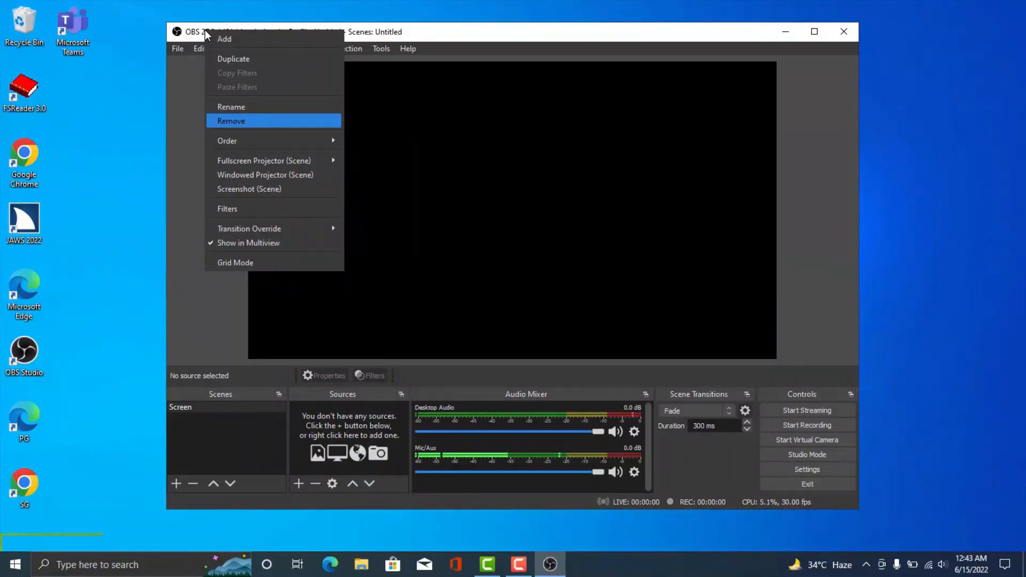
key("Down")
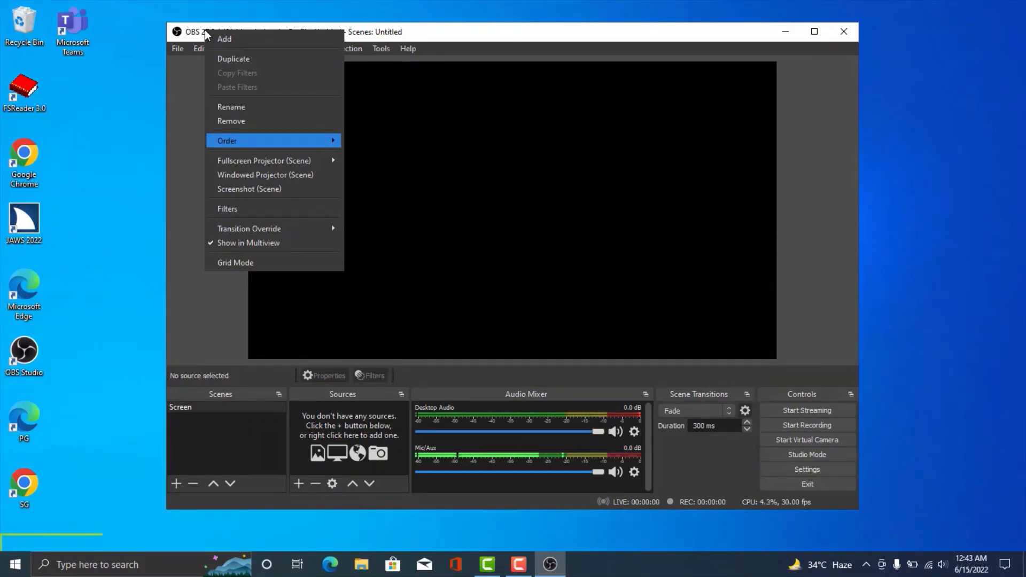
key("Right")
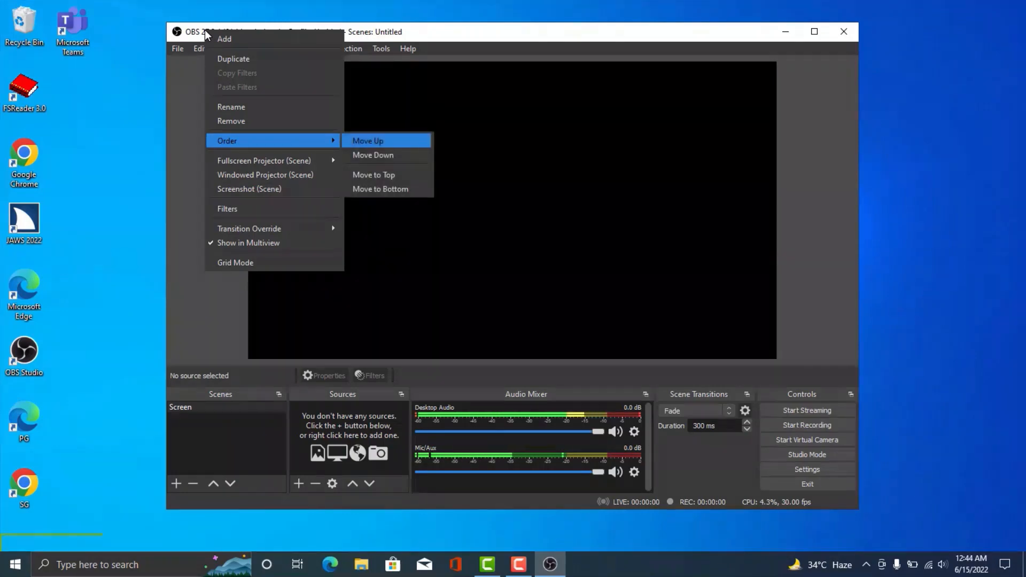
key("Down")
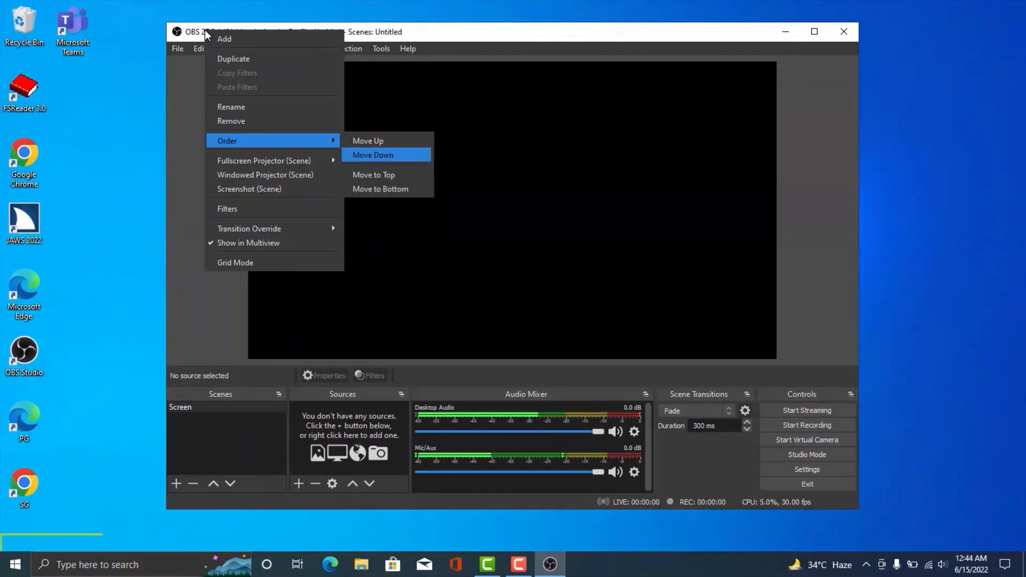
key("Left")
key("Down")
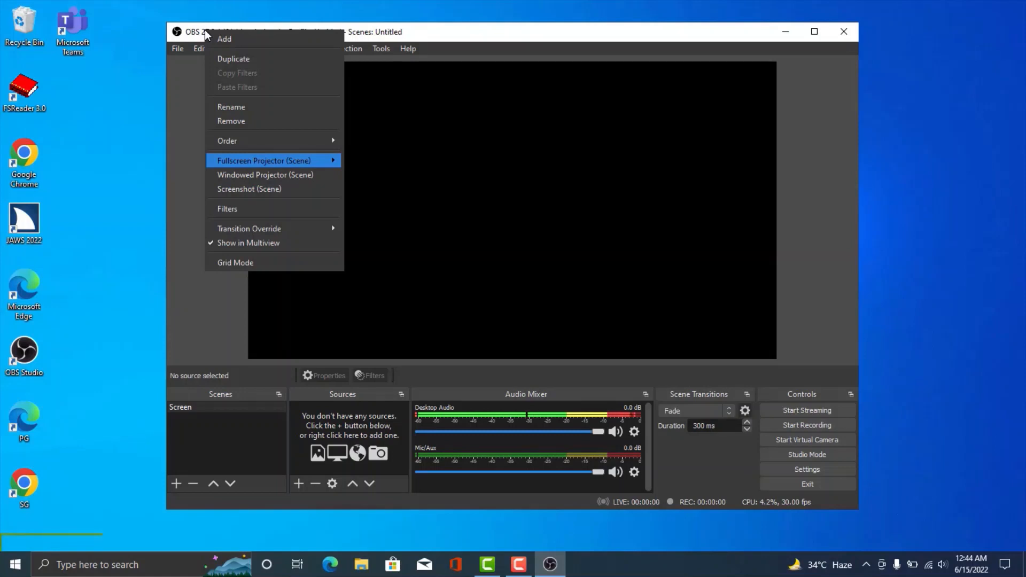
key("Down")
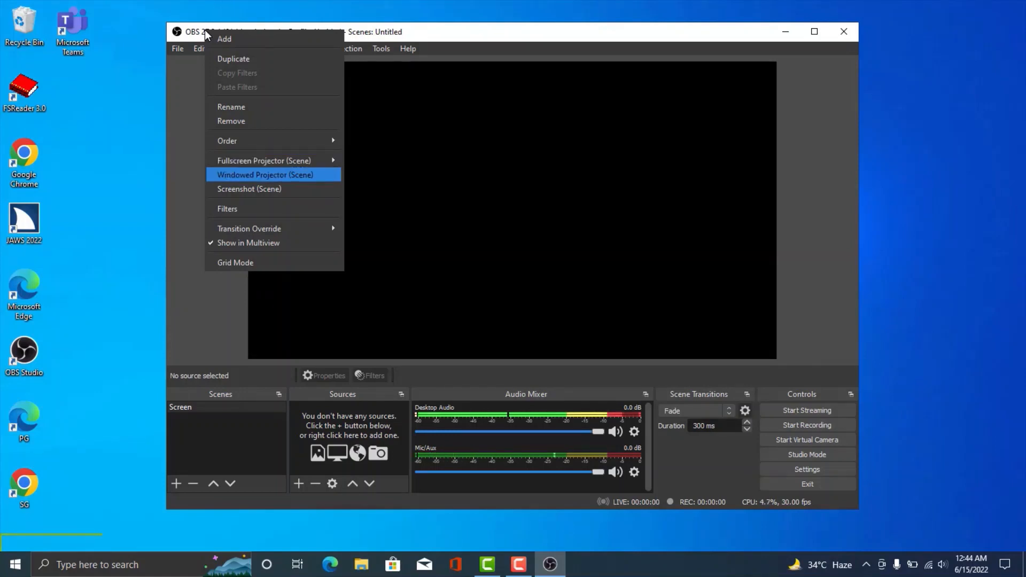
key("Down")
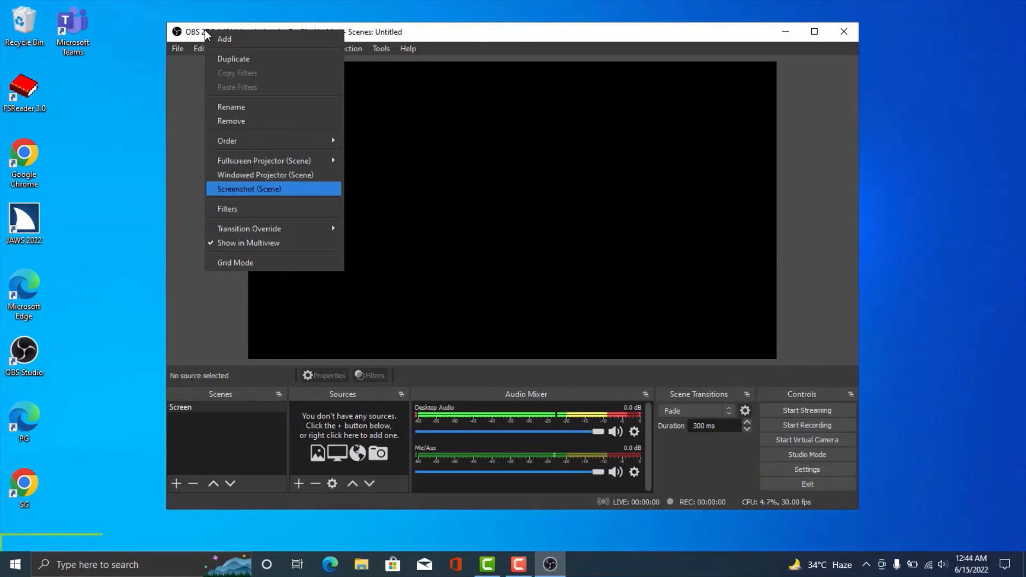
key("Down")
key("Down")
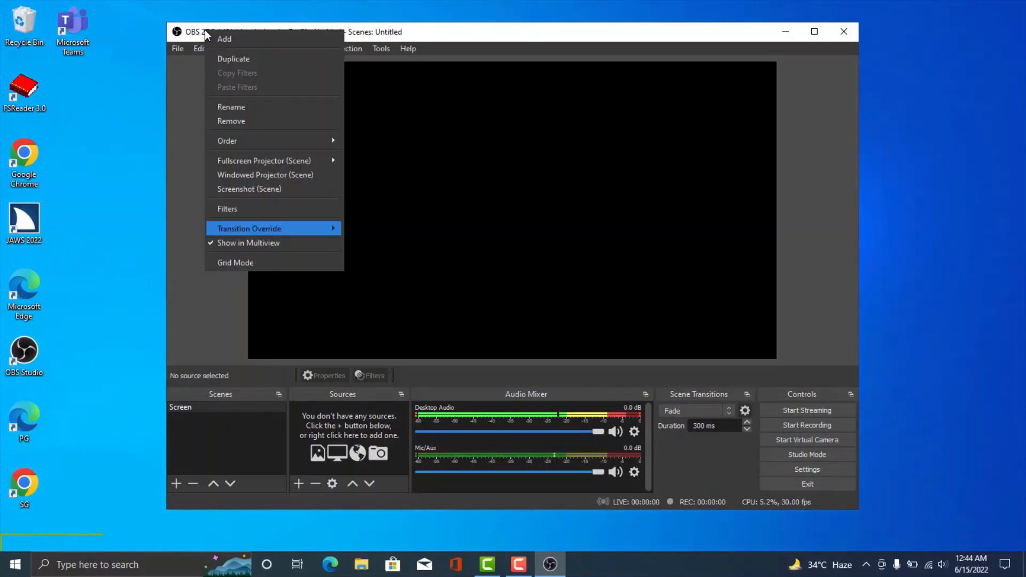
key("Down")
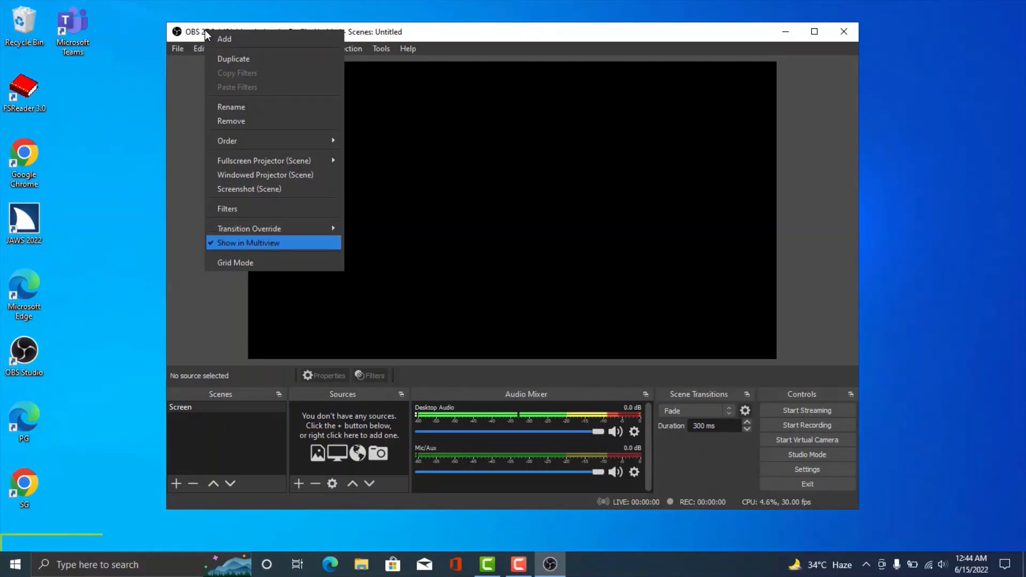
key("Down")
key("Escape")
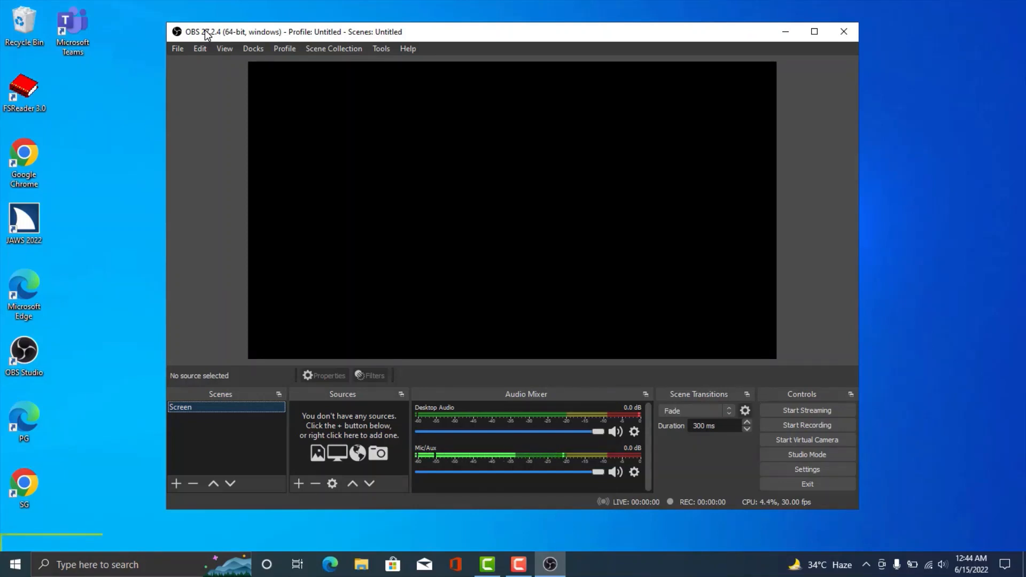
Add another scene named "YouTube" and reselect the "Screen" scene
key("shift+F10")
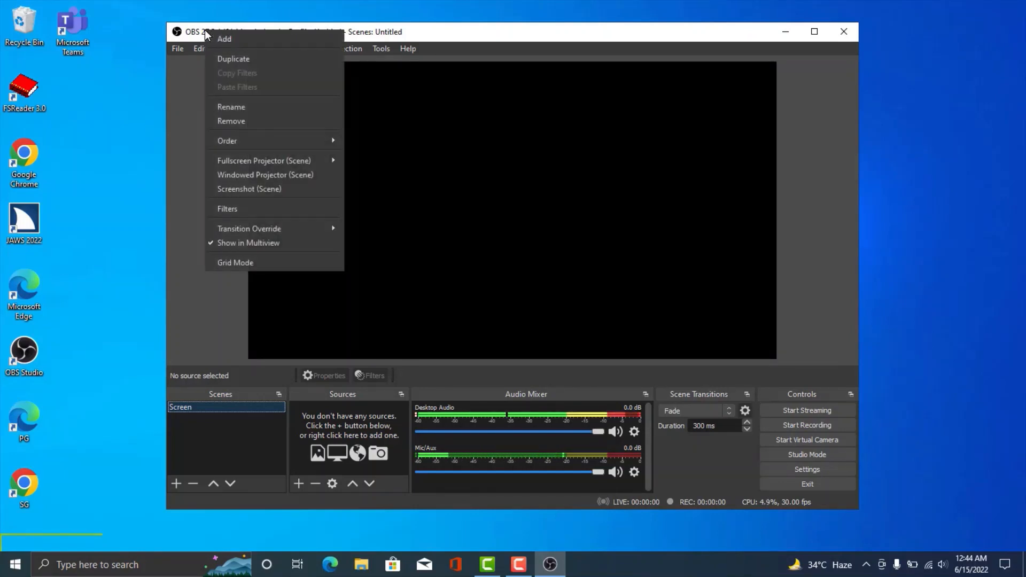
key("Down")
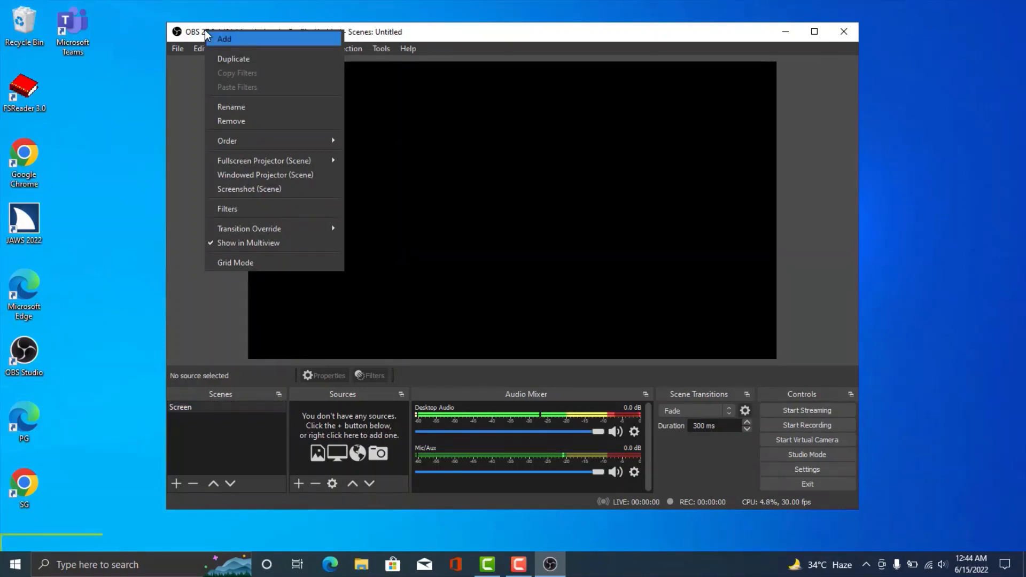
key("Return")
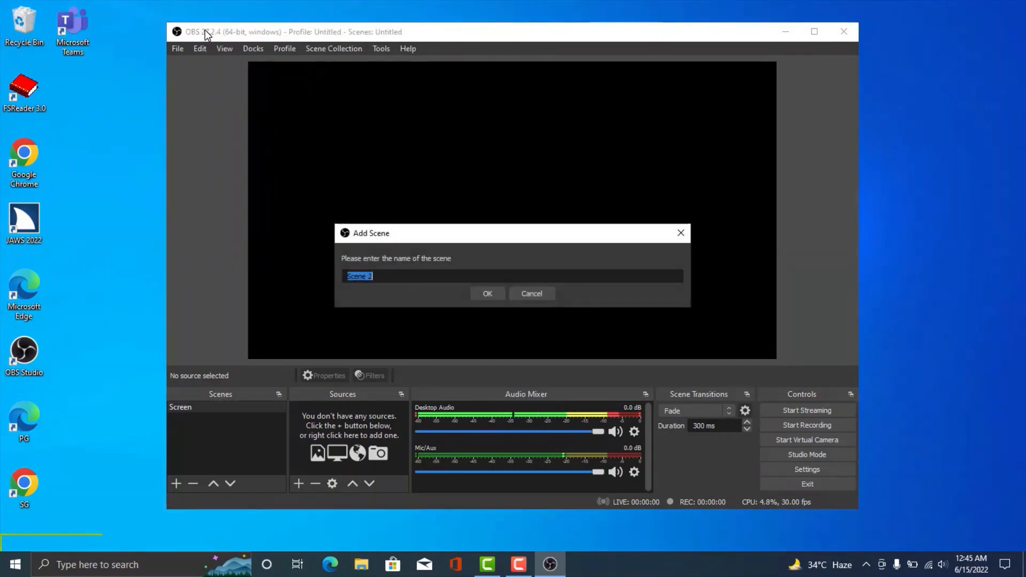
type("YouTube")
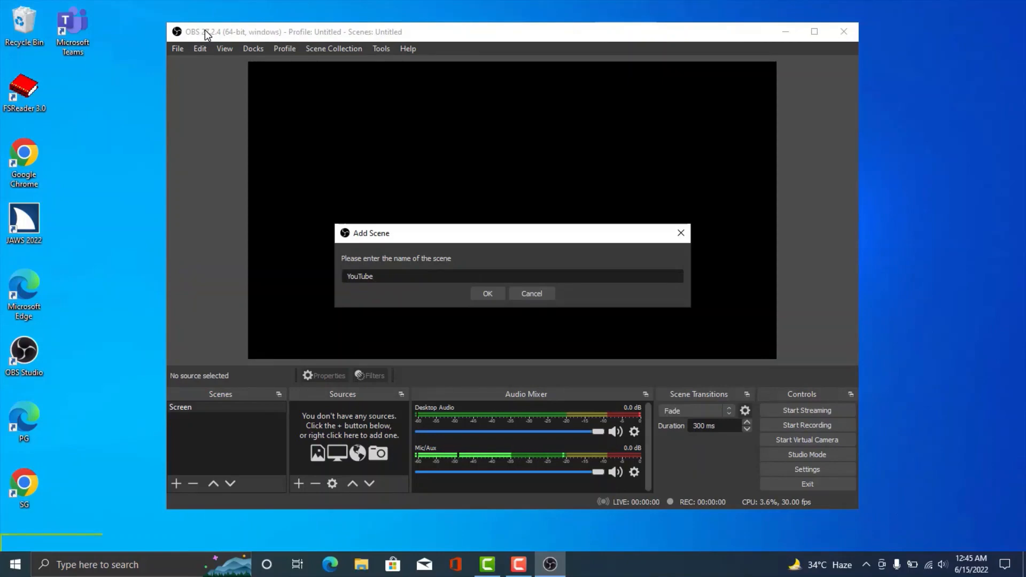
key("Return")
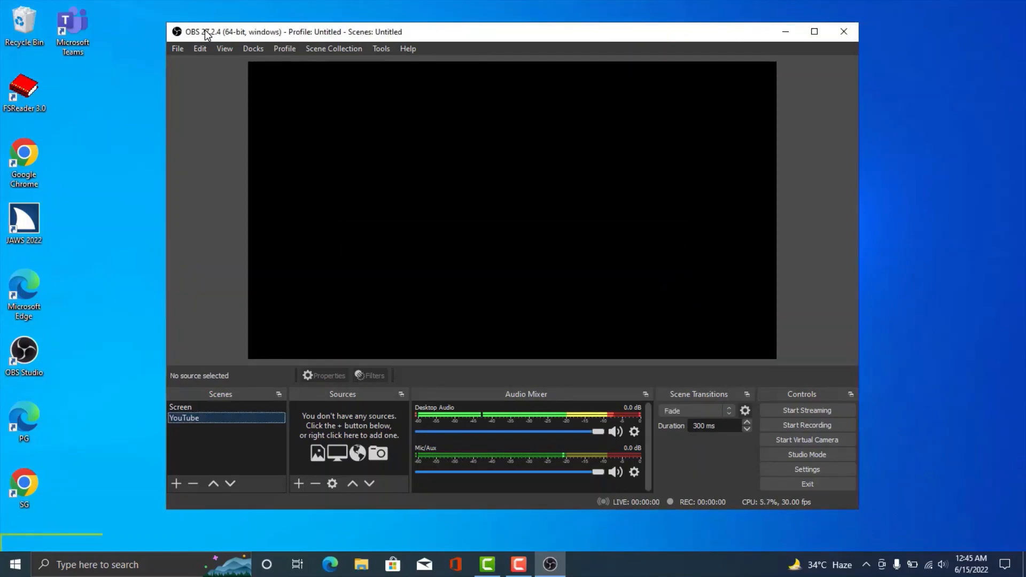
key("Up")
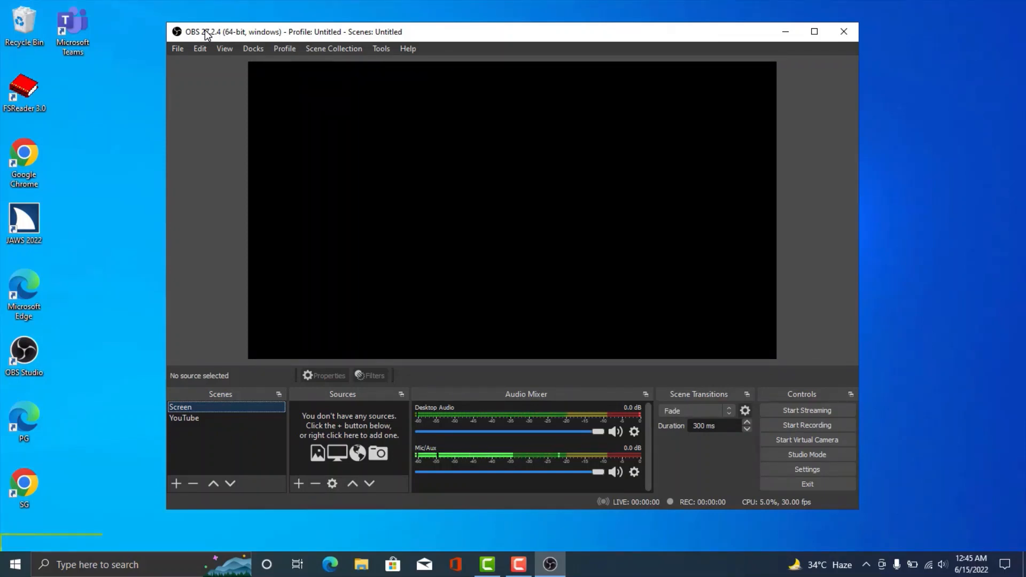
Rename the "Screen" scene as "ScreenRecording"
key("F2")
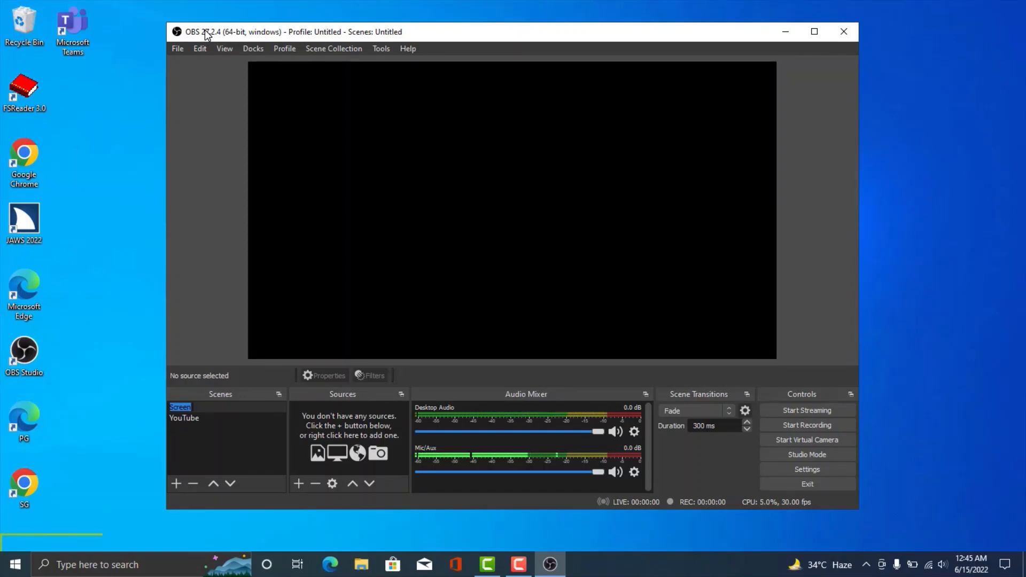
type("Sc")
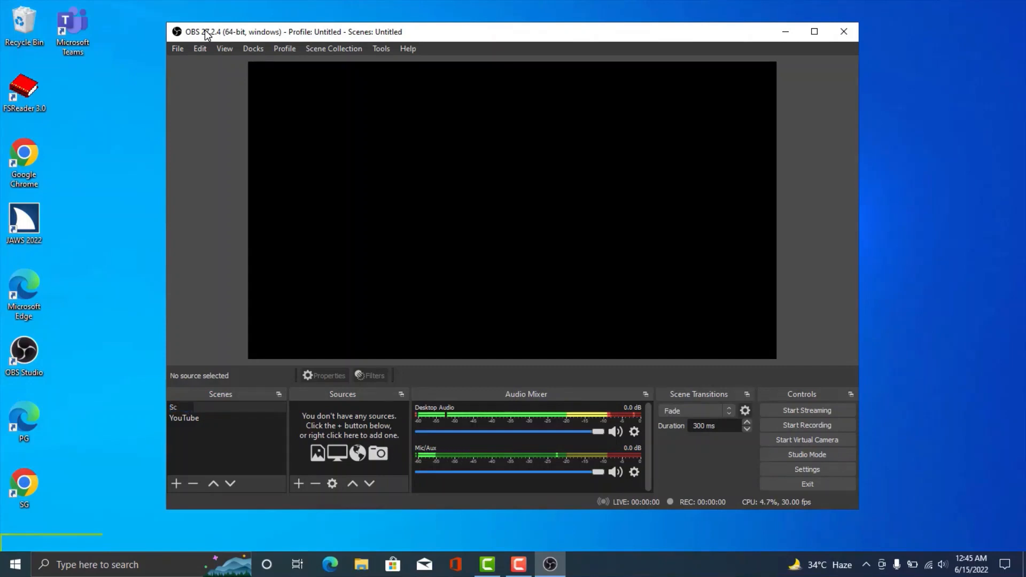
type("reenRecording")
key("Return")
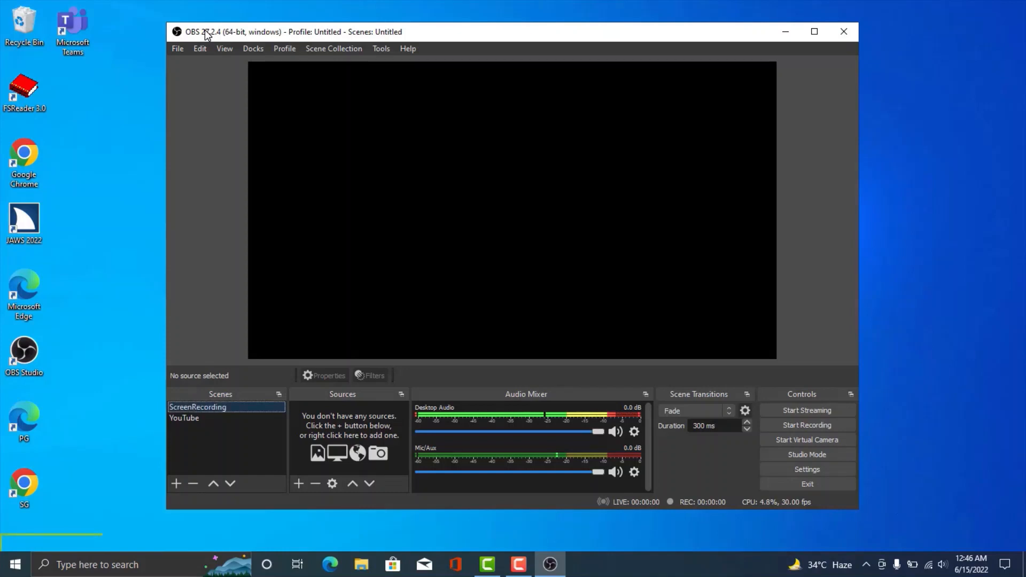
key("Down")
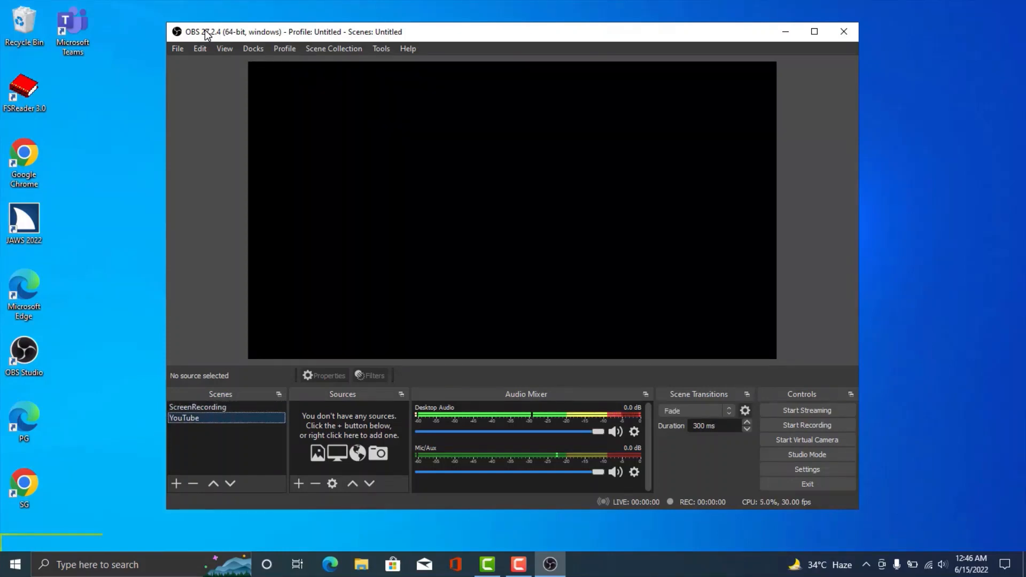
key("Up")
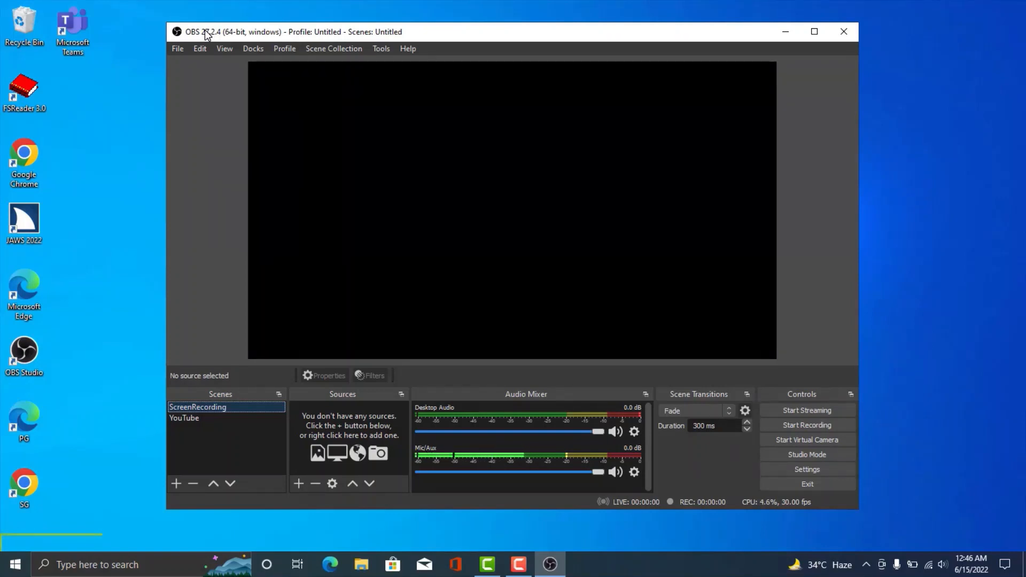
Move the "YouTube" scene up one place in the scene order, above "ScreenRecording", and leave it selected
key("Down")
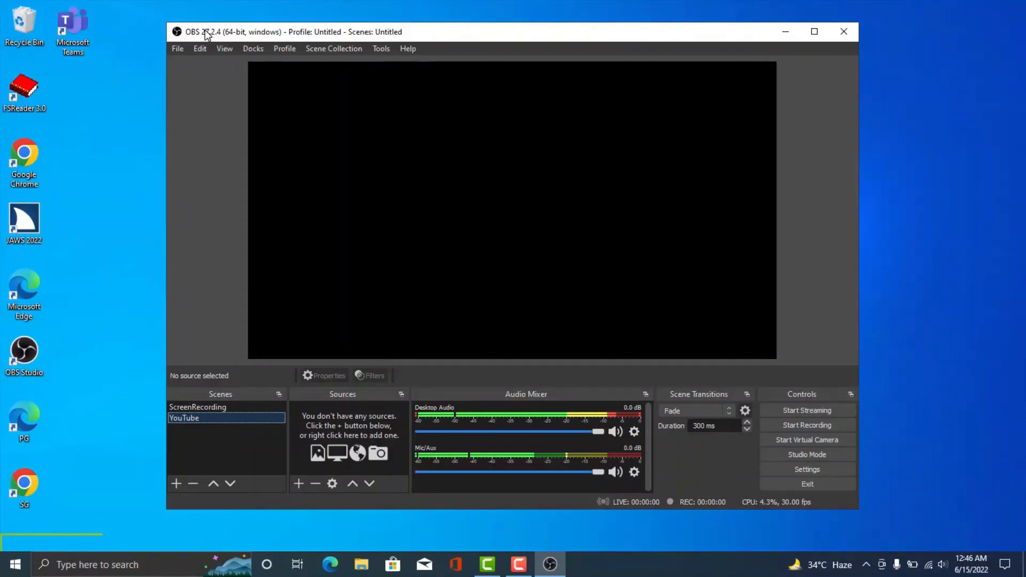
key("Menu")
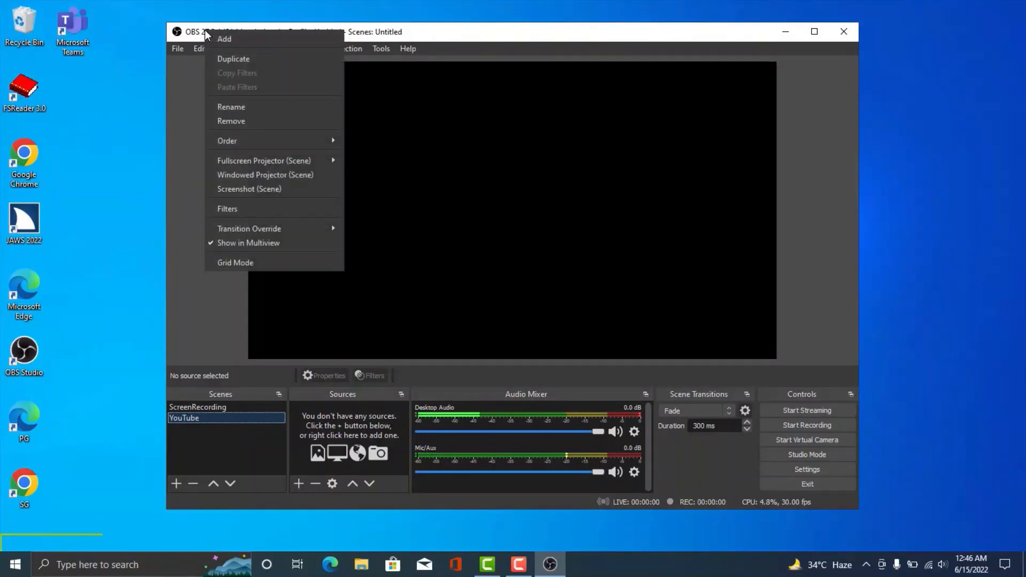
key("Down")
key("Down")
key("Down")
key("Down")
key("Down")
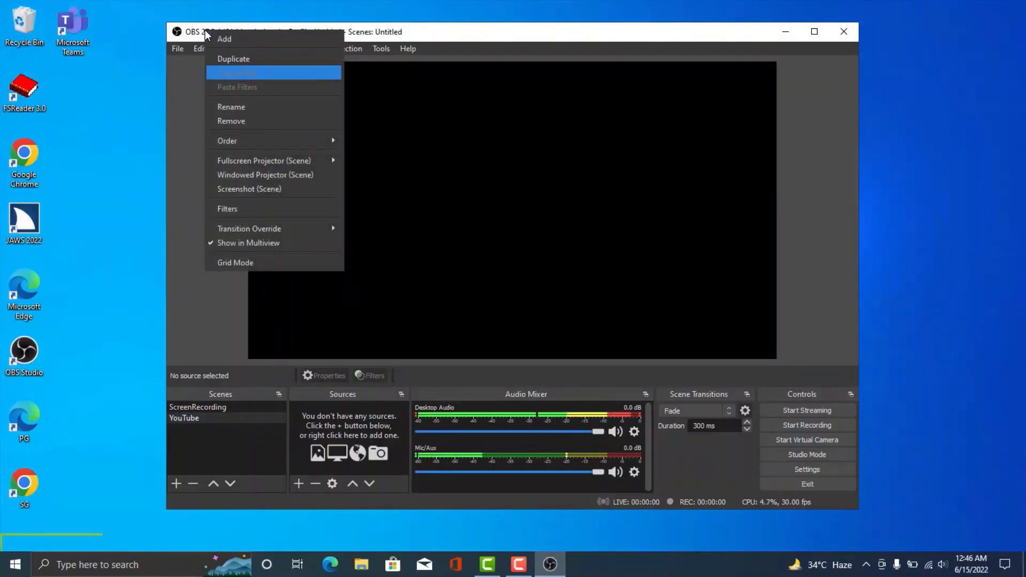
key("Down")
key("Down")
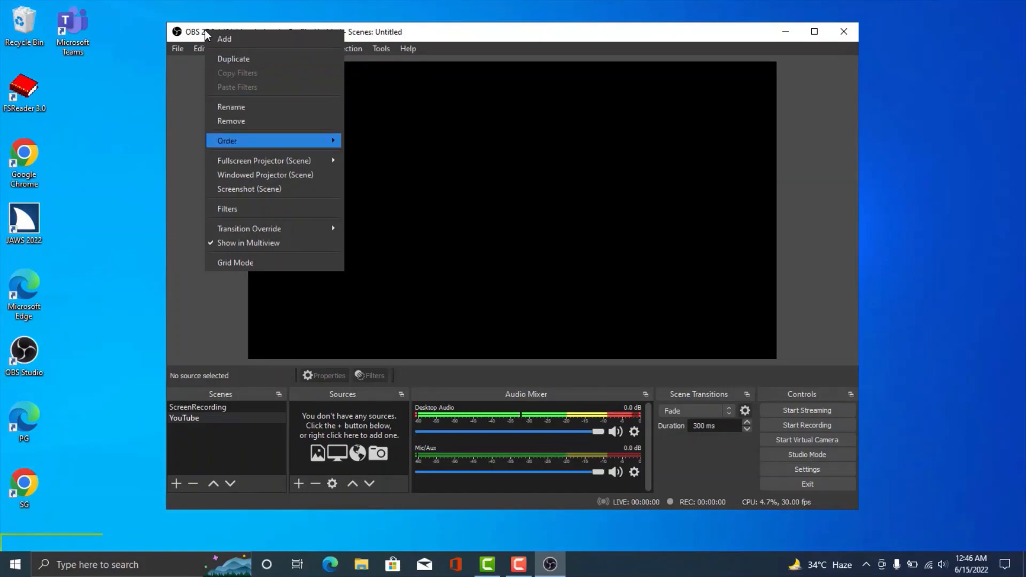
key("Right")
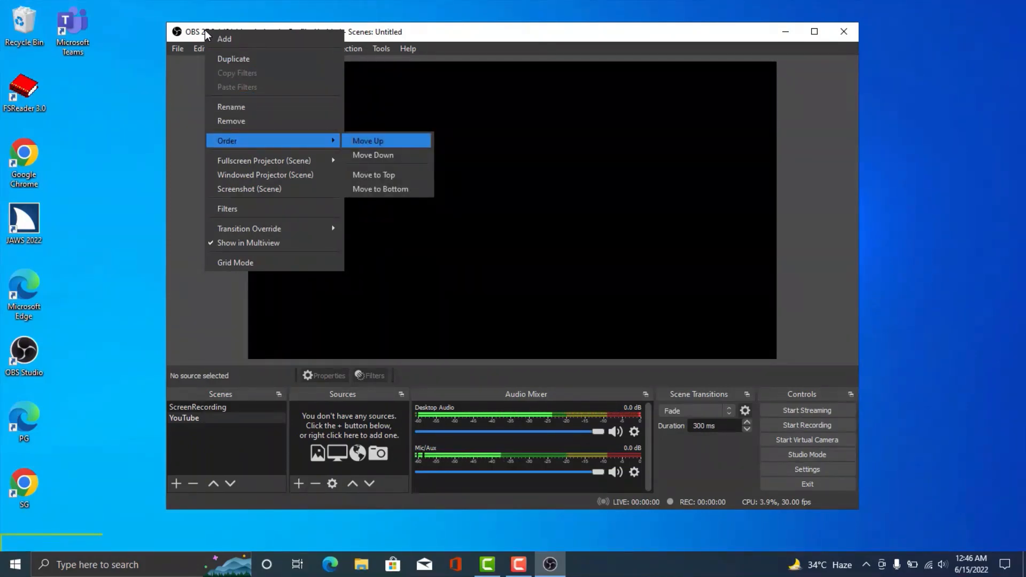
key("Return")
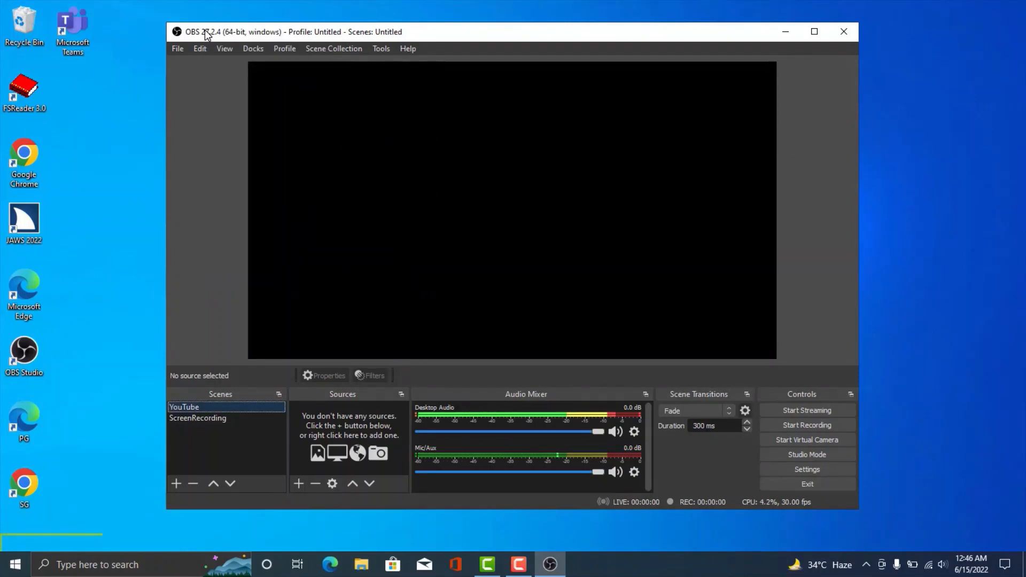
key("Down")
key("Up")
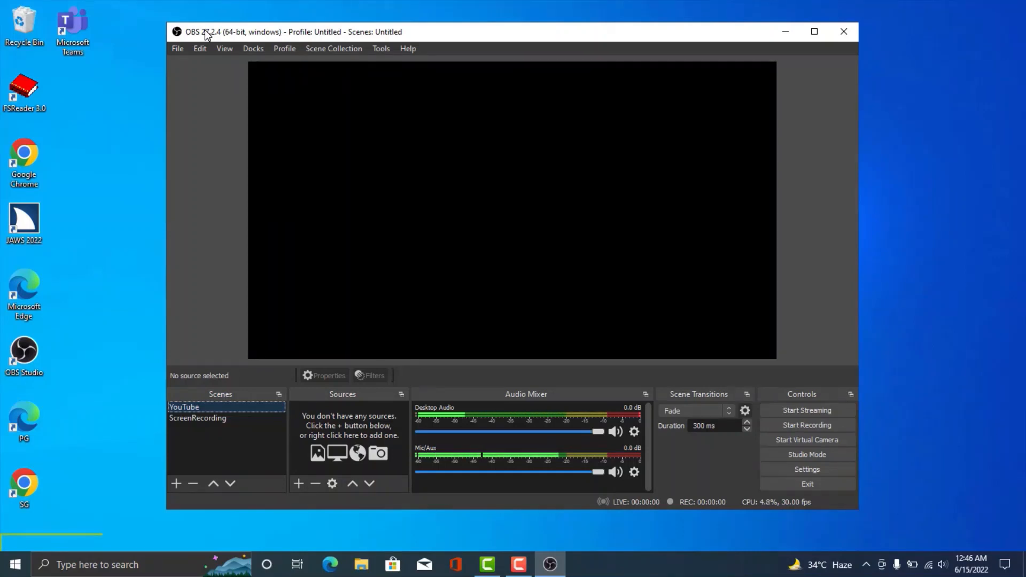
key("Down")
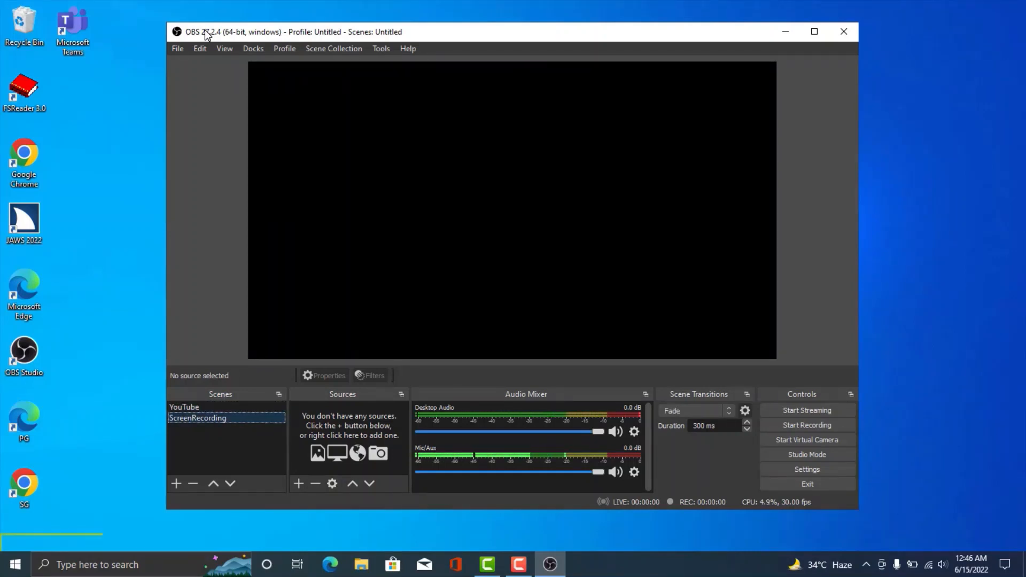
key("Up")
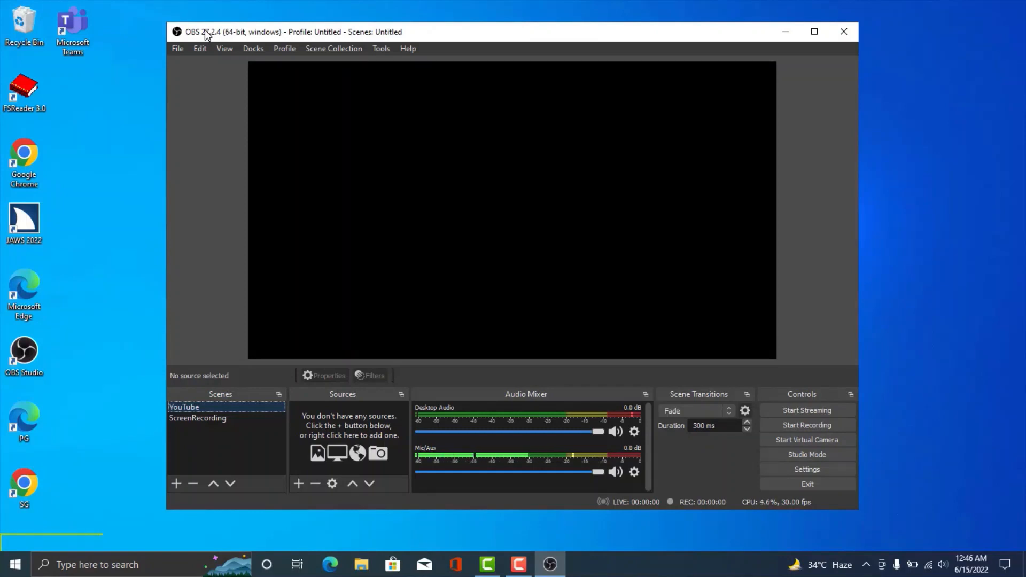
Examine the source types that can be added to the "YouTube" scene, from Audio Input Capture through Group
key("Tab")
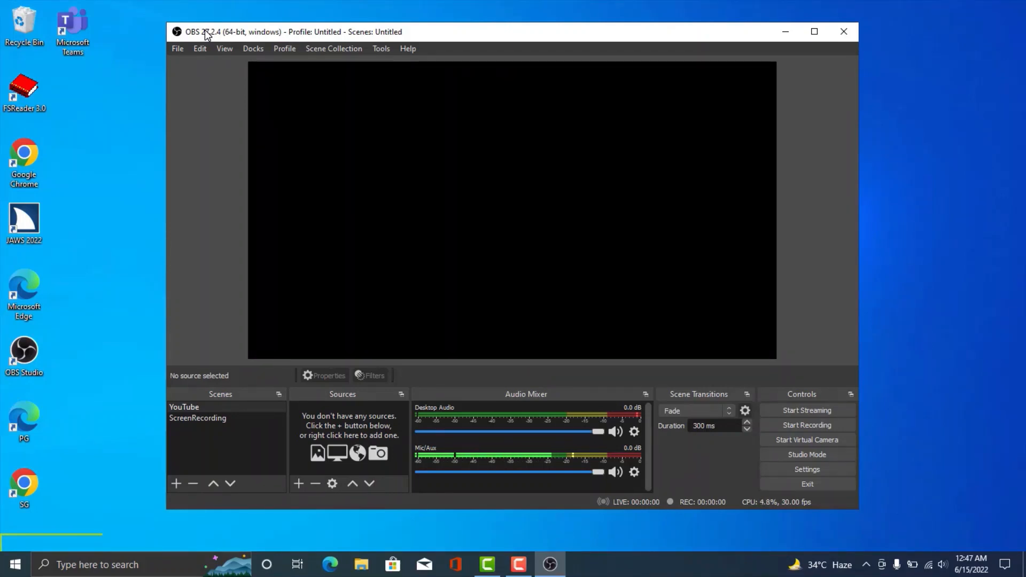
key("shift+F10")
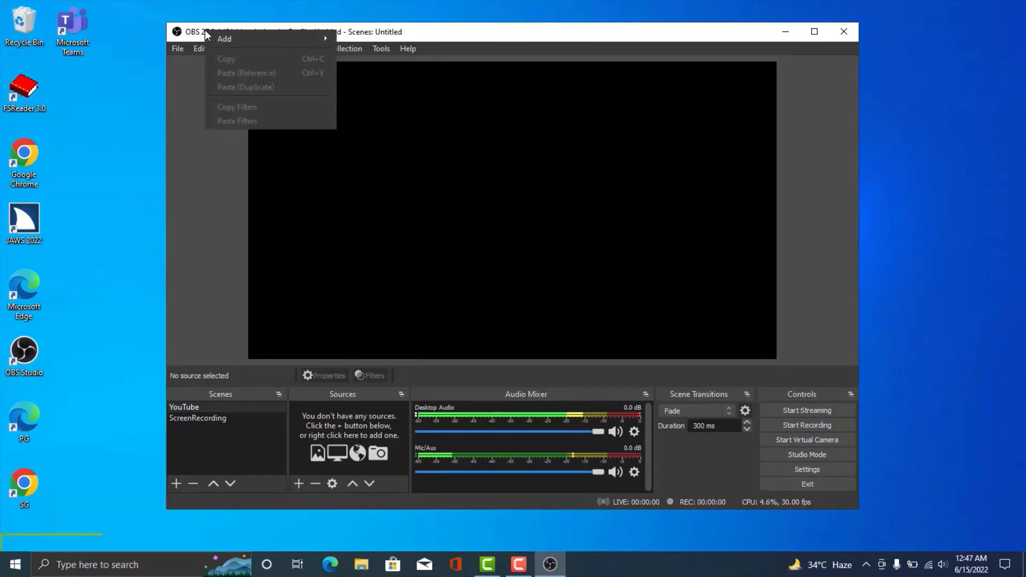
key("Down")
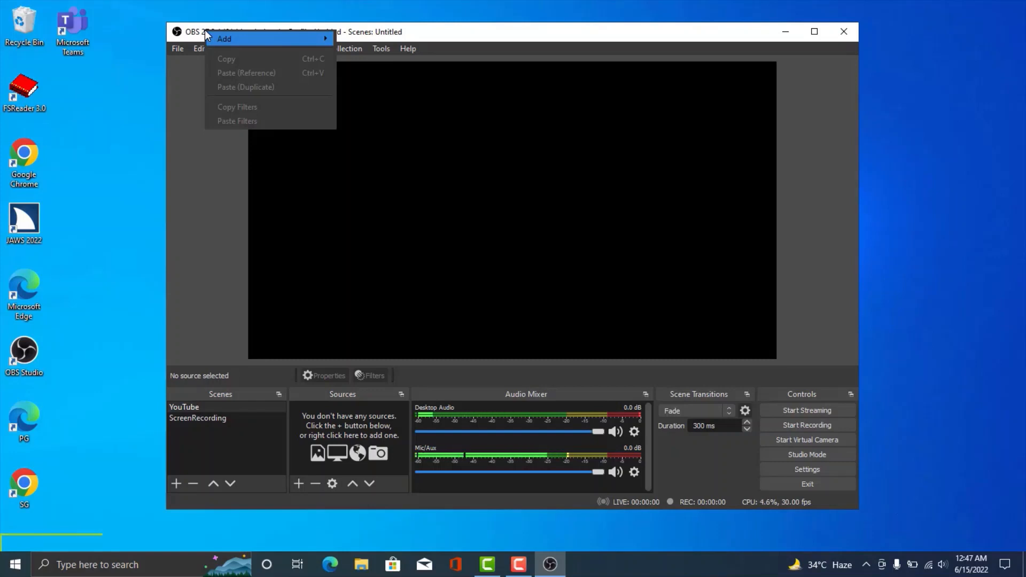
key("Right")
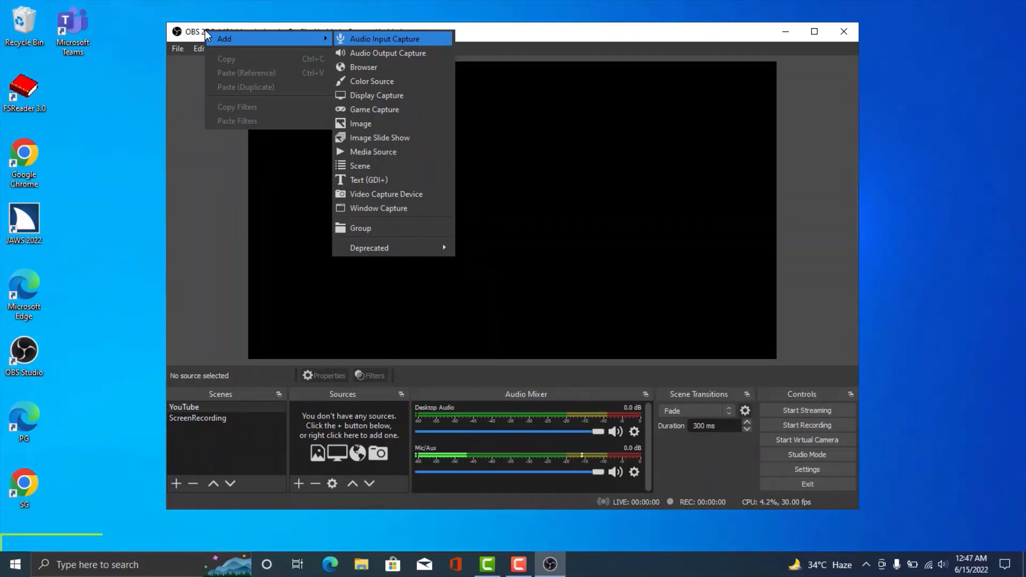
key("Down")
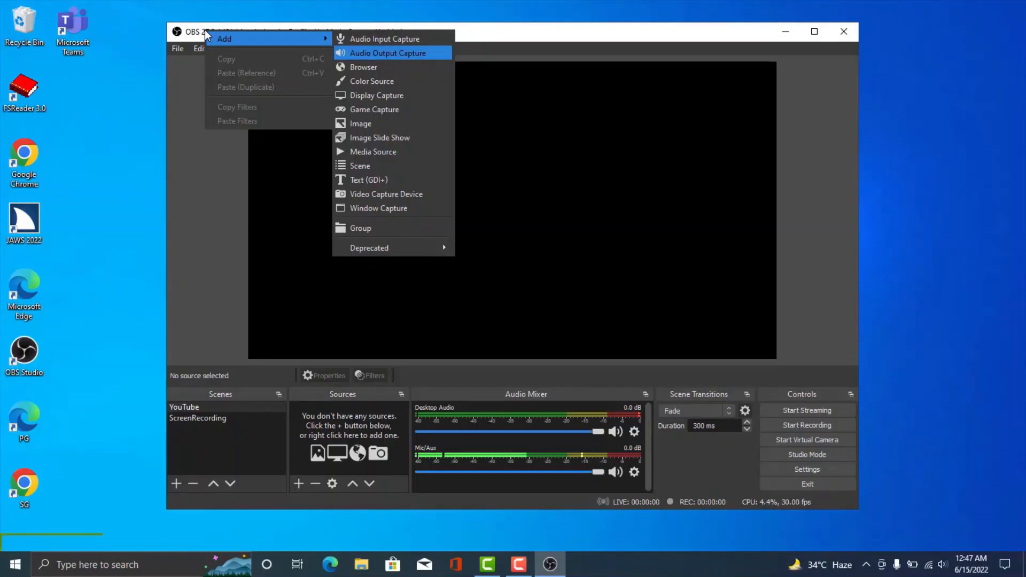
key("Down")
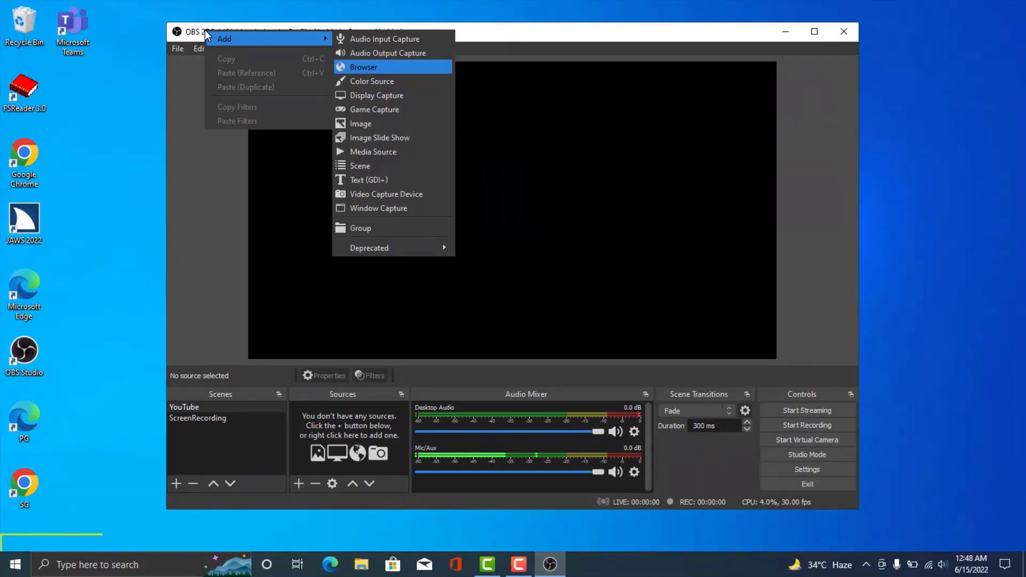
key("Down")
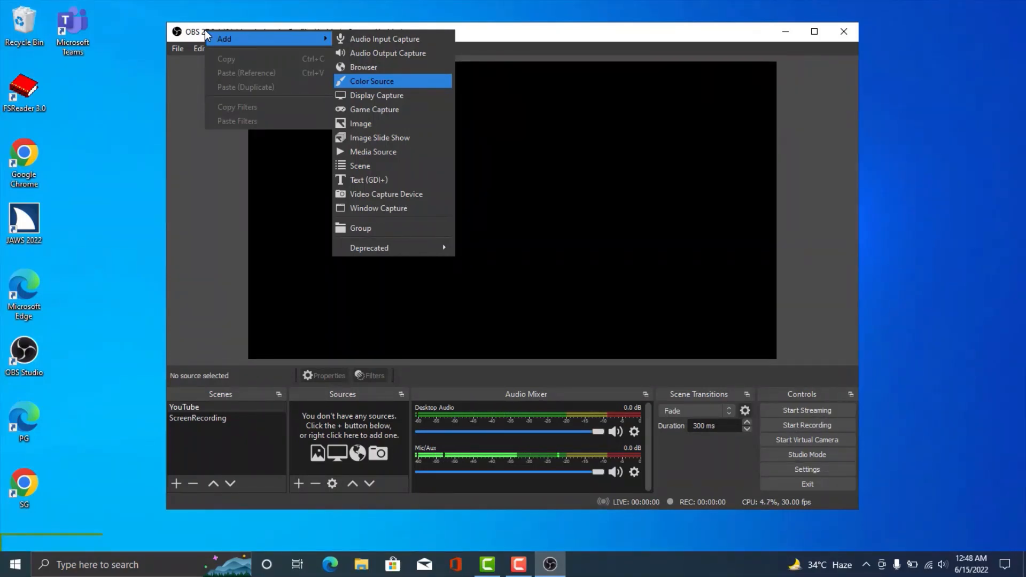
key("Down")
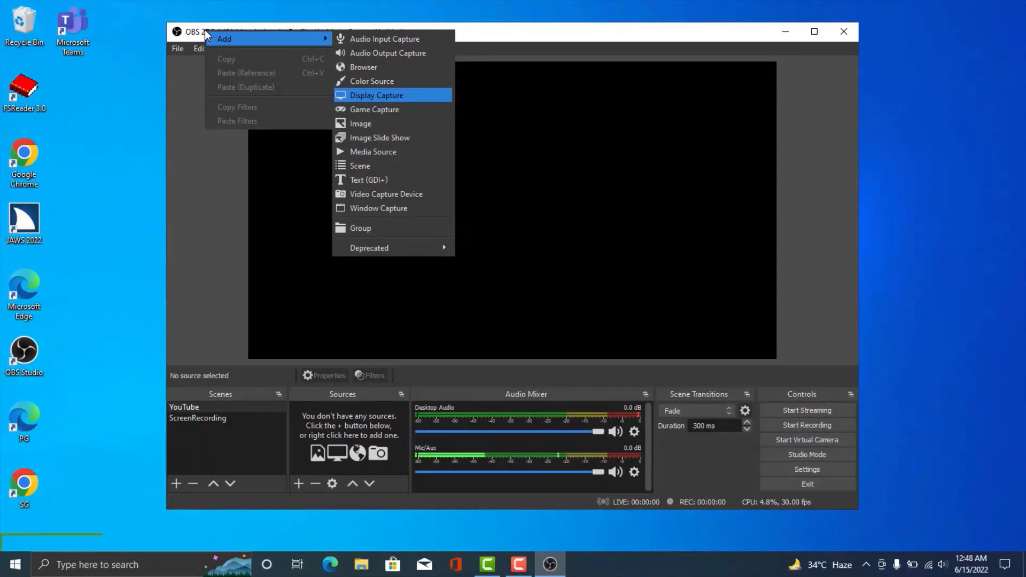
key("Down")
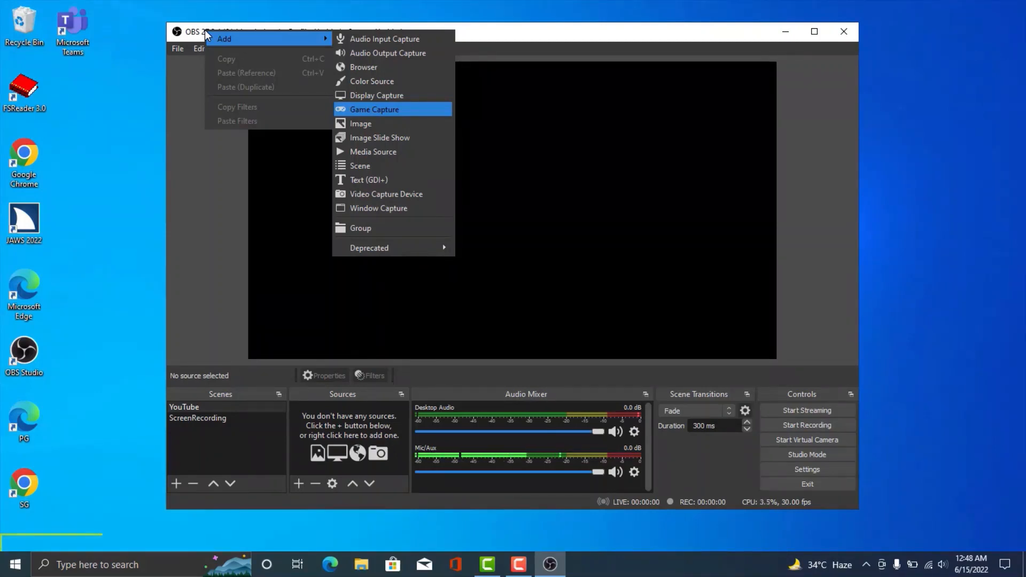
key("Down")
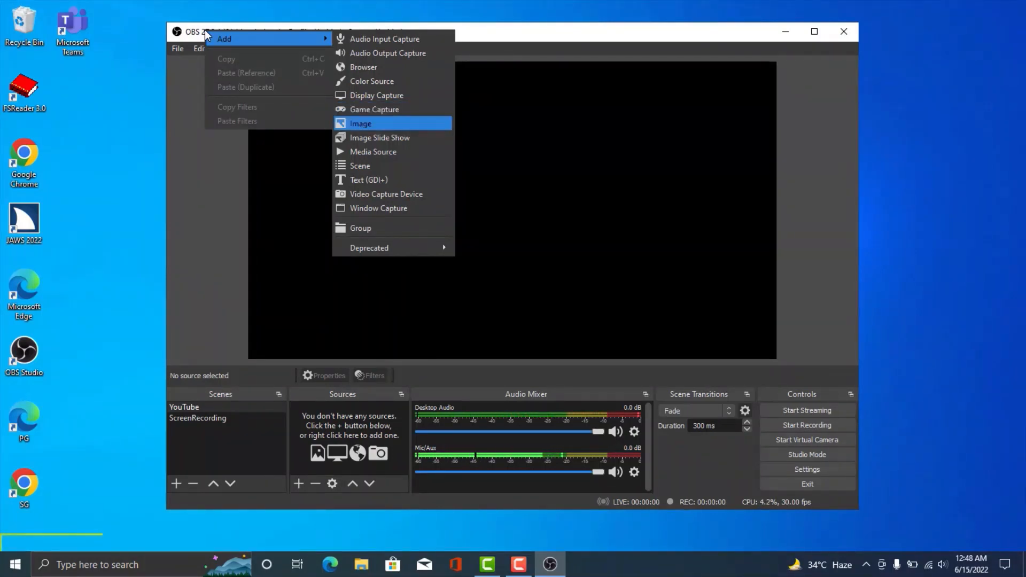
key("Down")
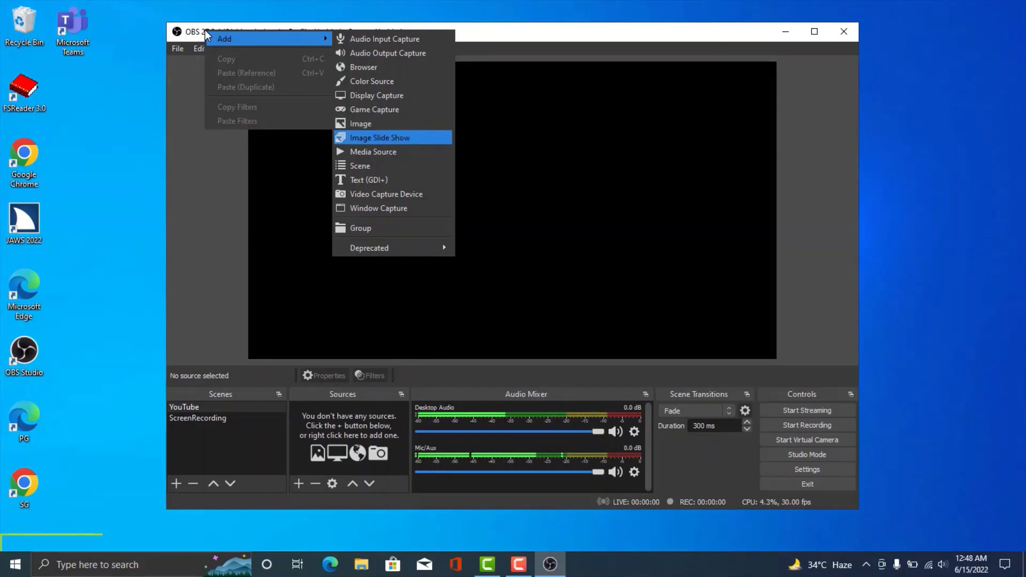
key("Down")
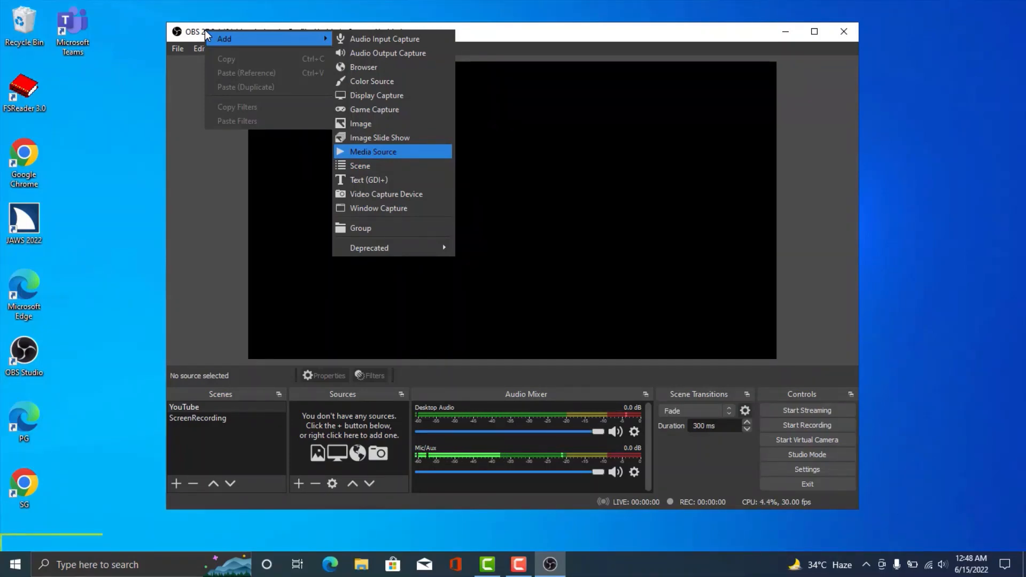
key("Down")
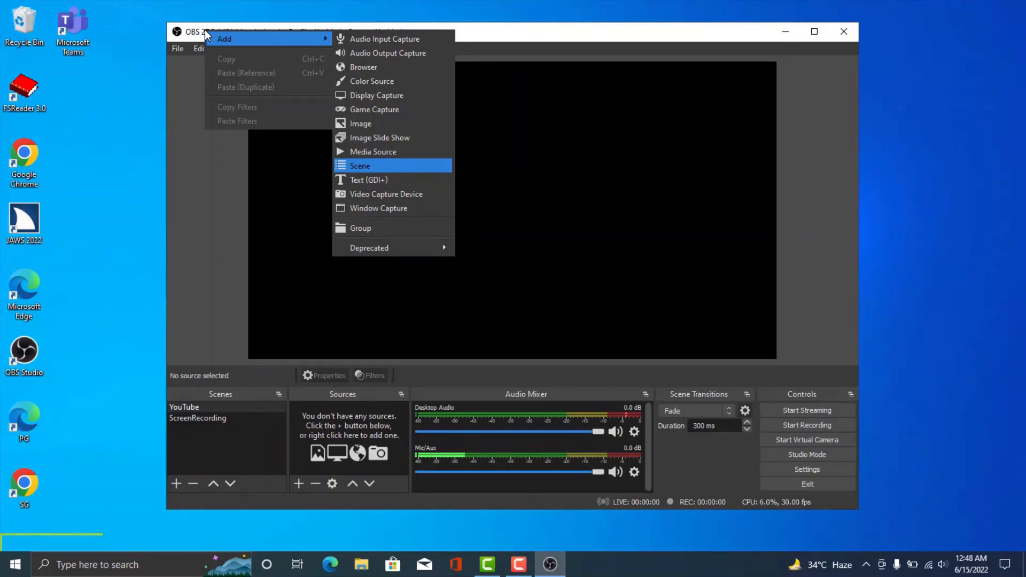
key("Down")
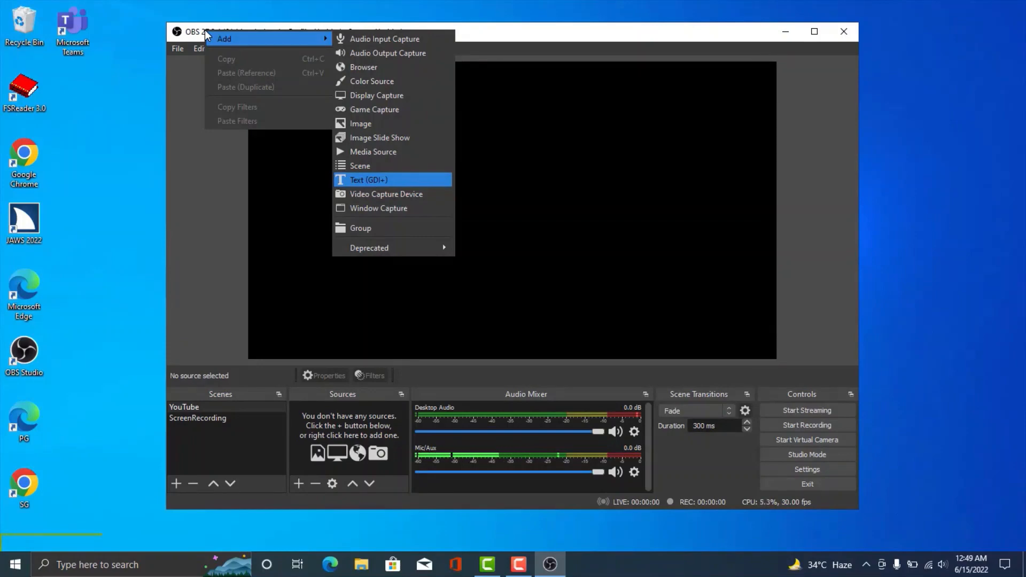
key("Down")
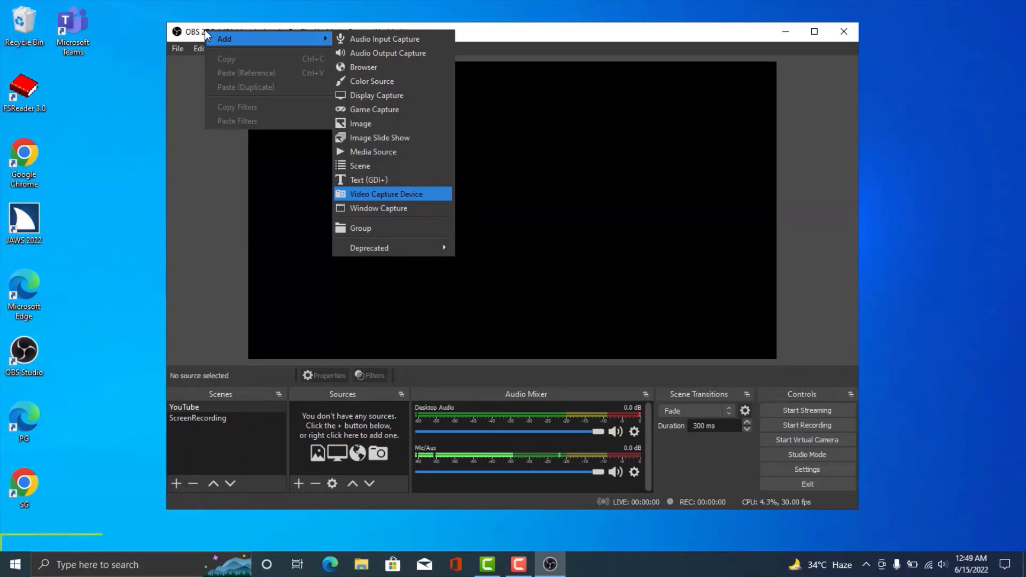
key("Down")
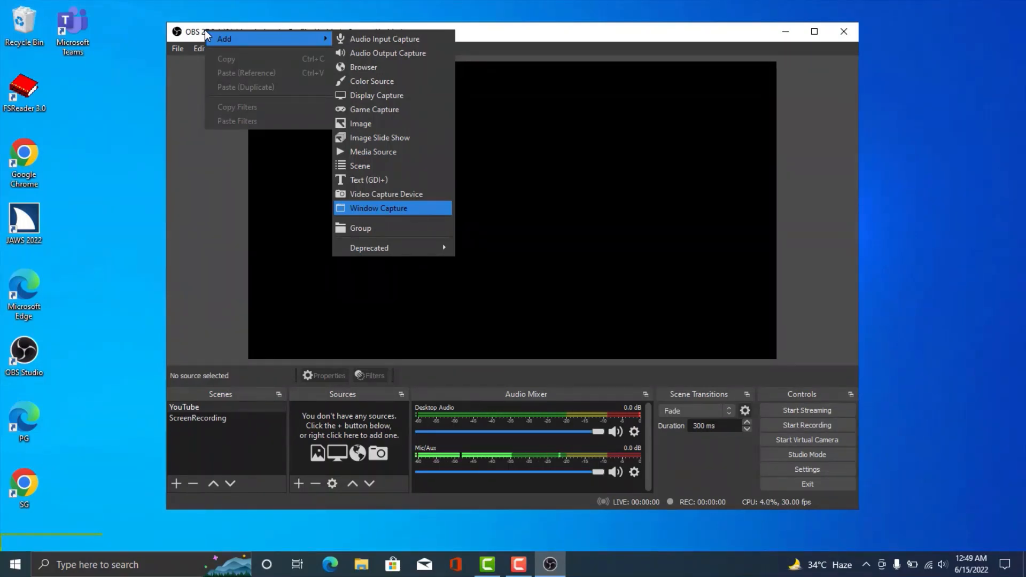
key("Down")
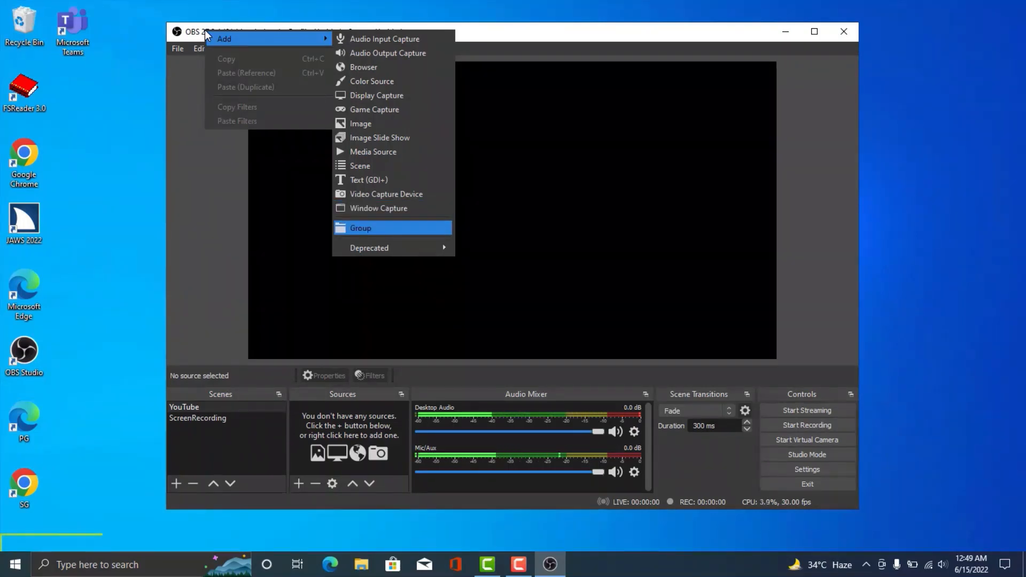
key("Home")
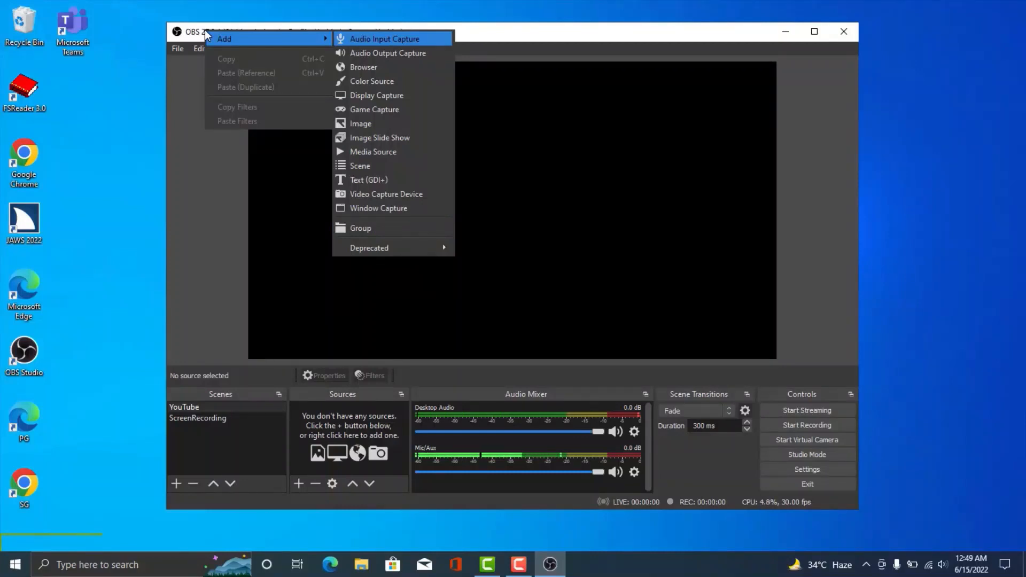
key("Escape")
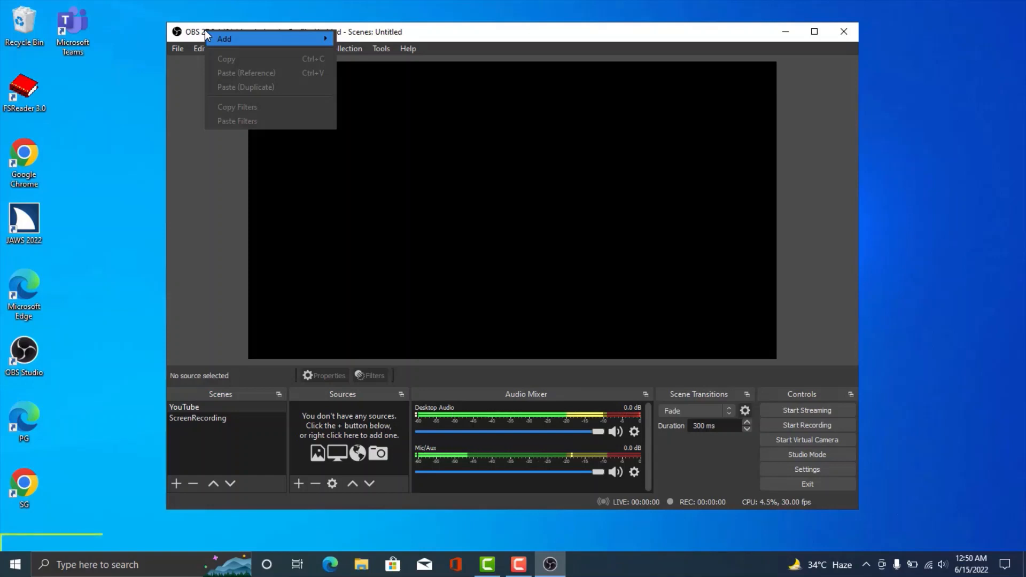
Add a new Display Capture source named "Recording" to the "YouTube" scene and close its properties without changing the capture settings
key("Down")
key("Up")
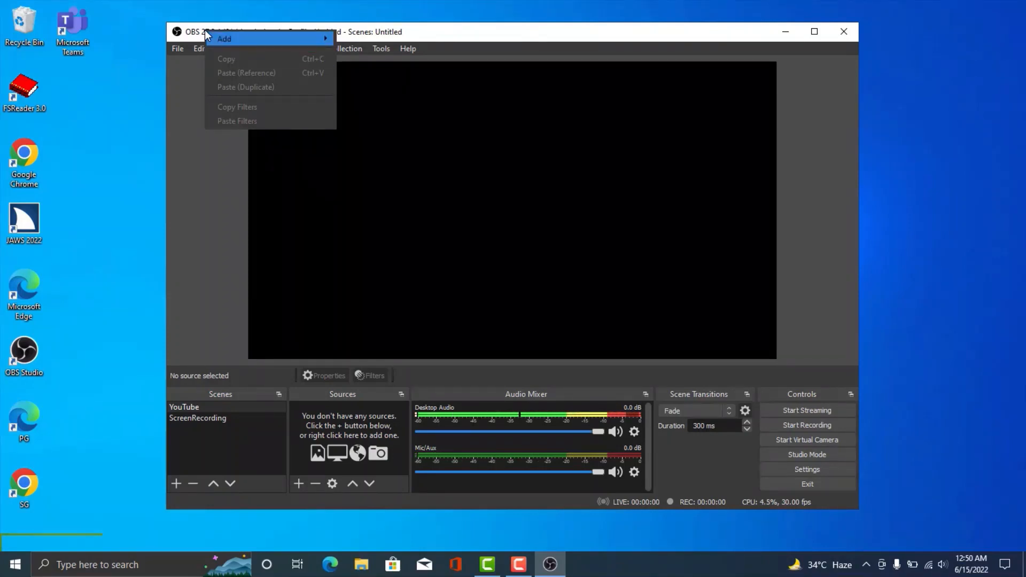
key("Right")
key("Down")
key("Down")
key("Down")
key("Down")
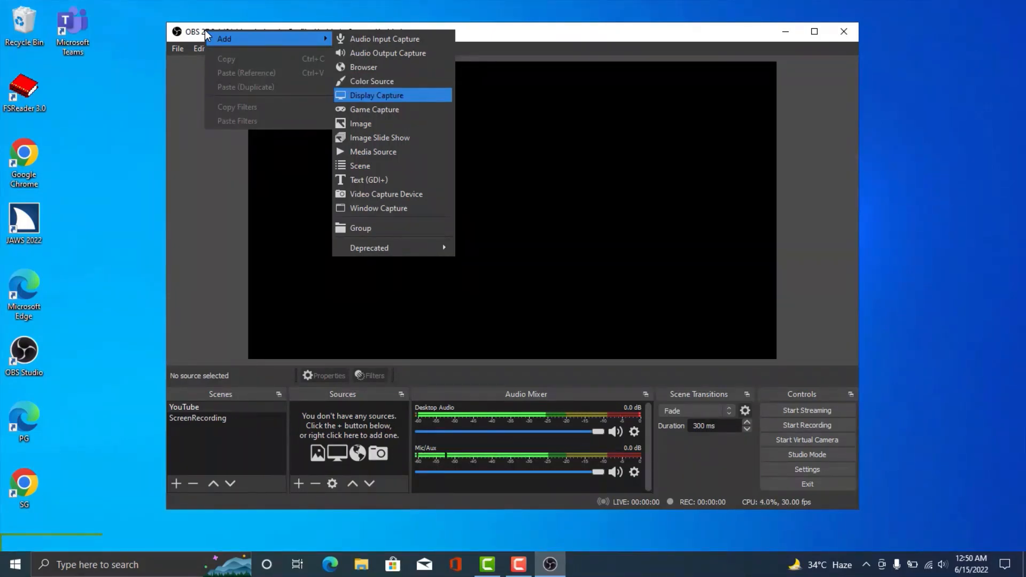
key("Return")
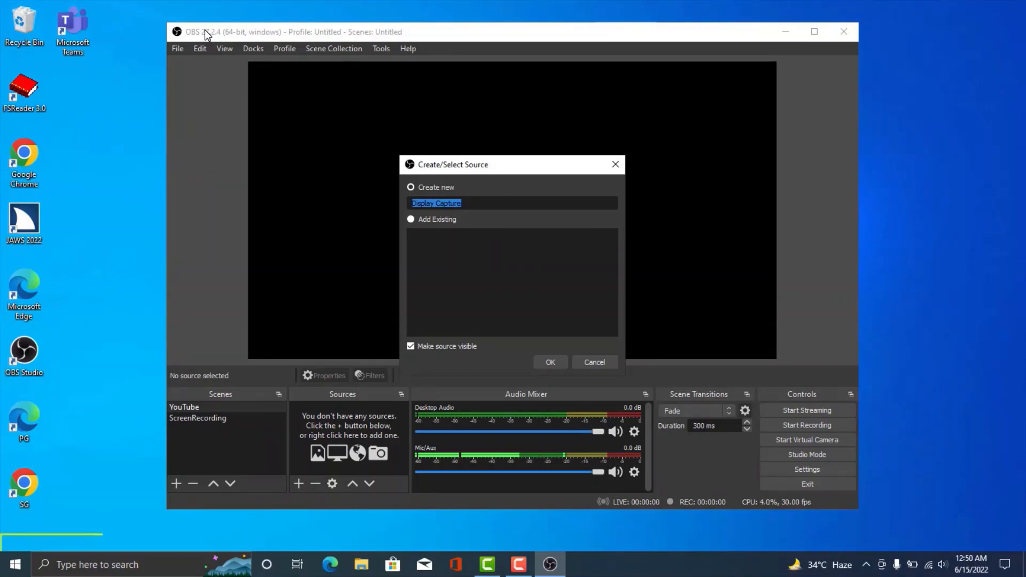
type("Rec")
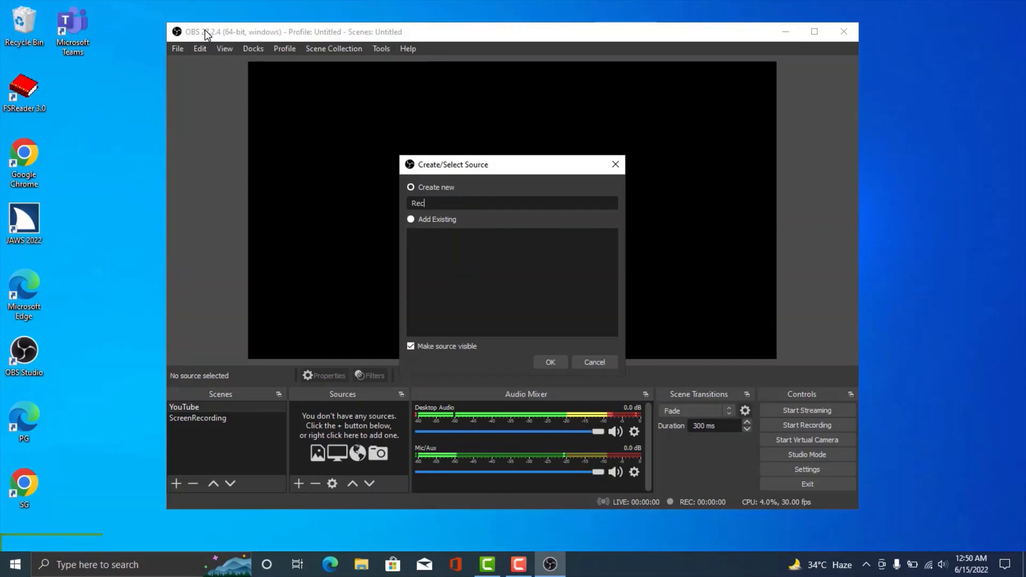
type("ording")
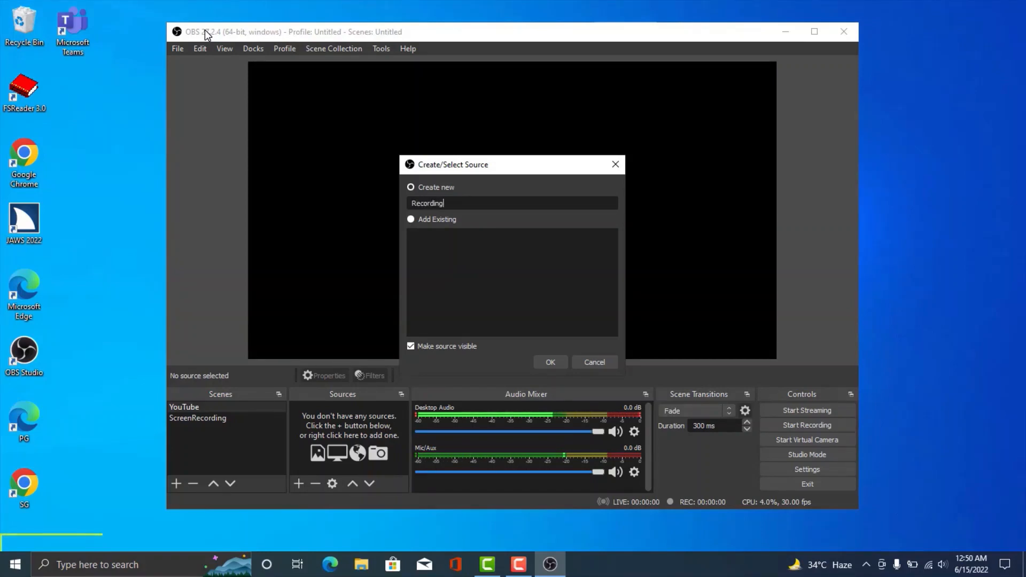
key("Return")
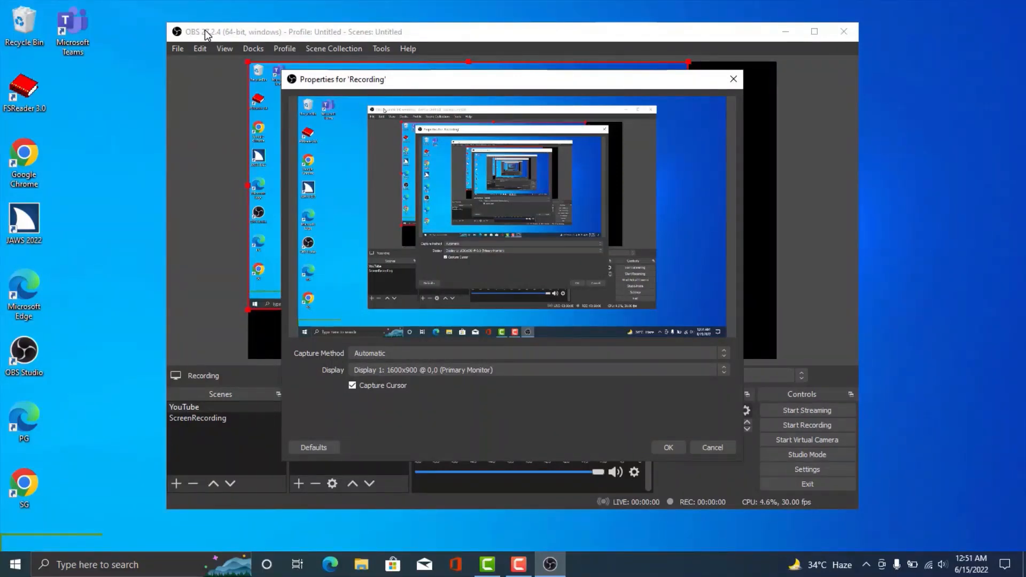
key("Tab")
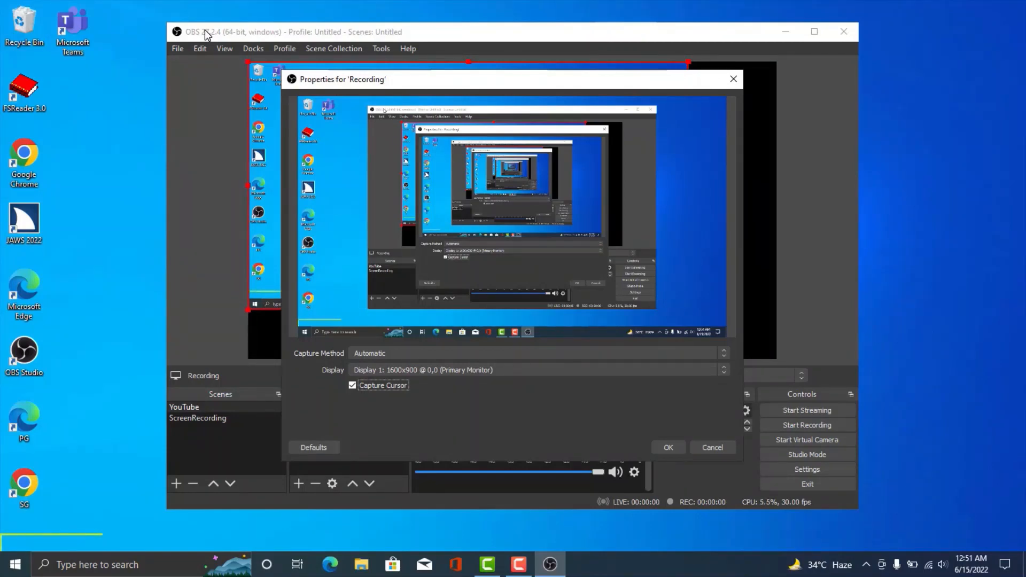
key("Tab")
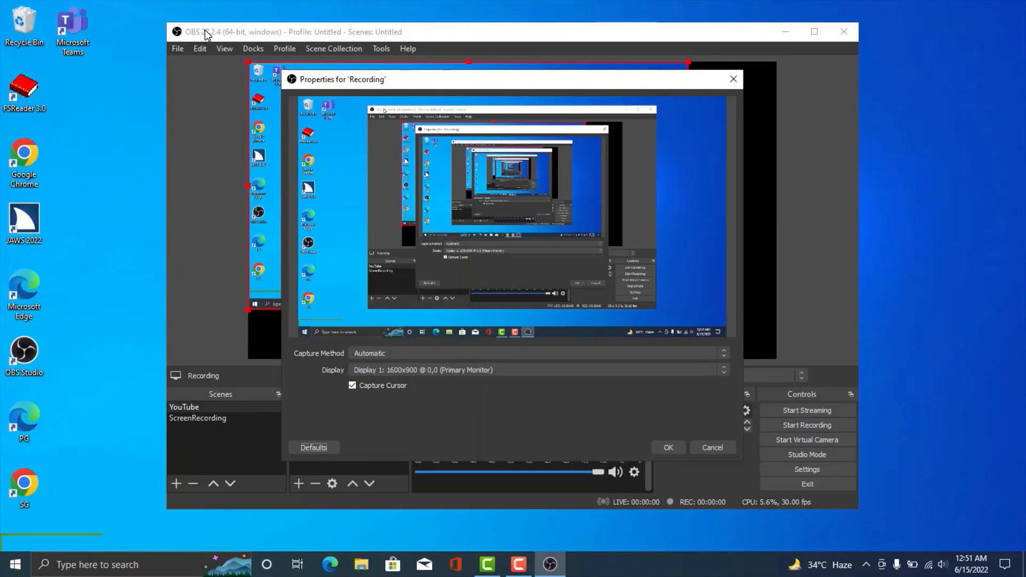
key("Escape")
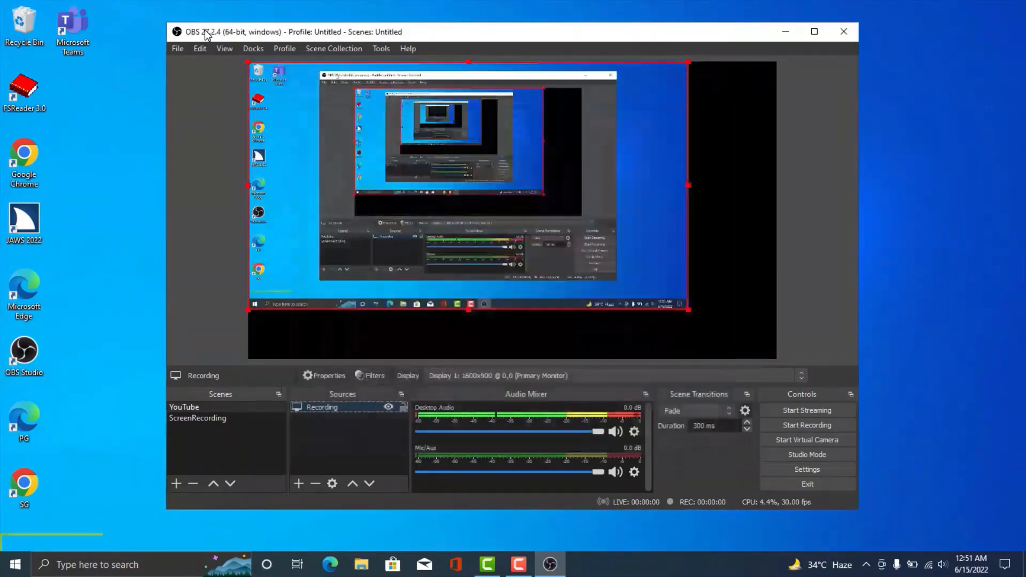
Remove the "Recording" source from the "YouTube" scene
key("shift+Tab")
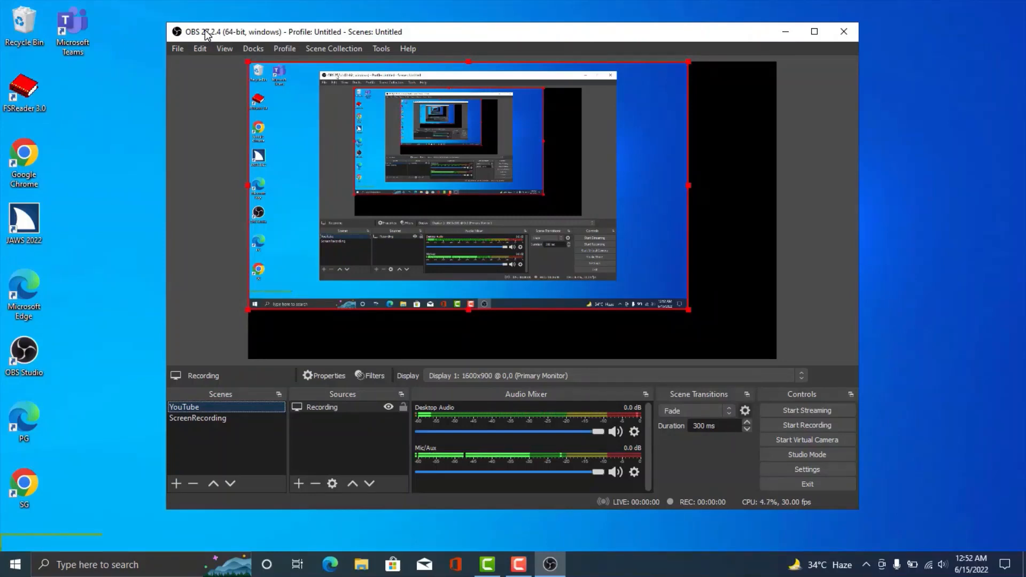
key("Tab")
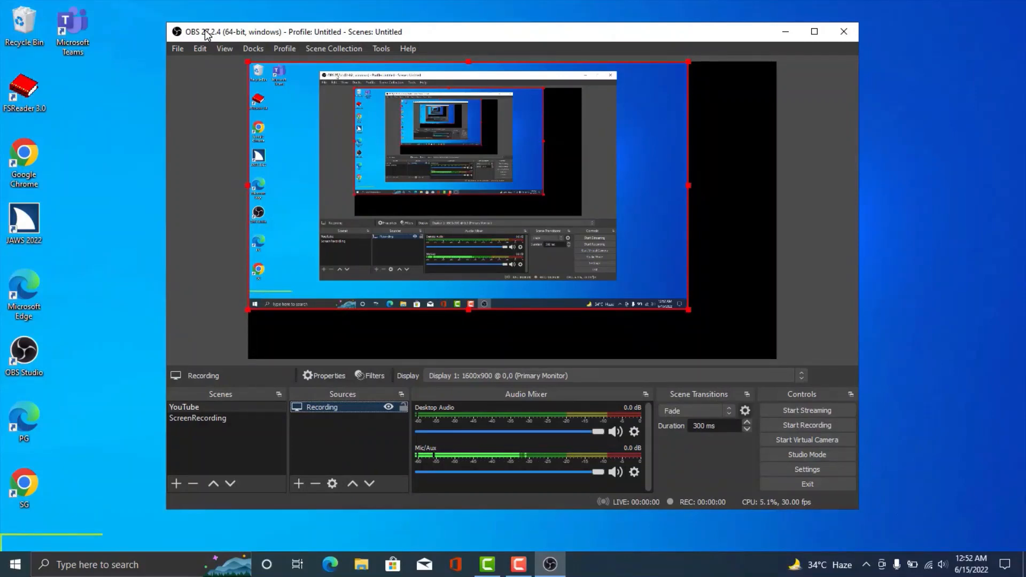
key("Delete")
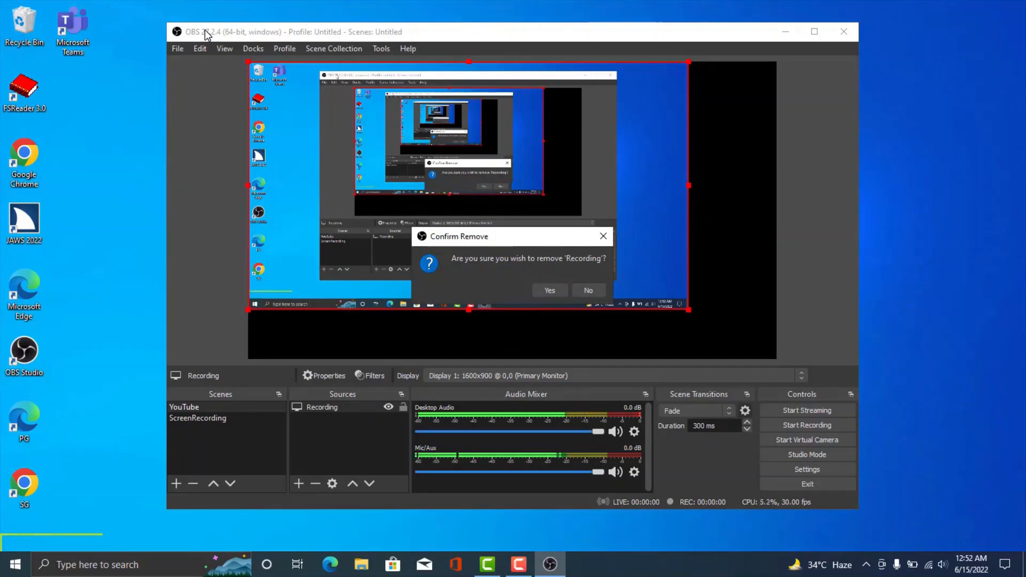
key("Return")
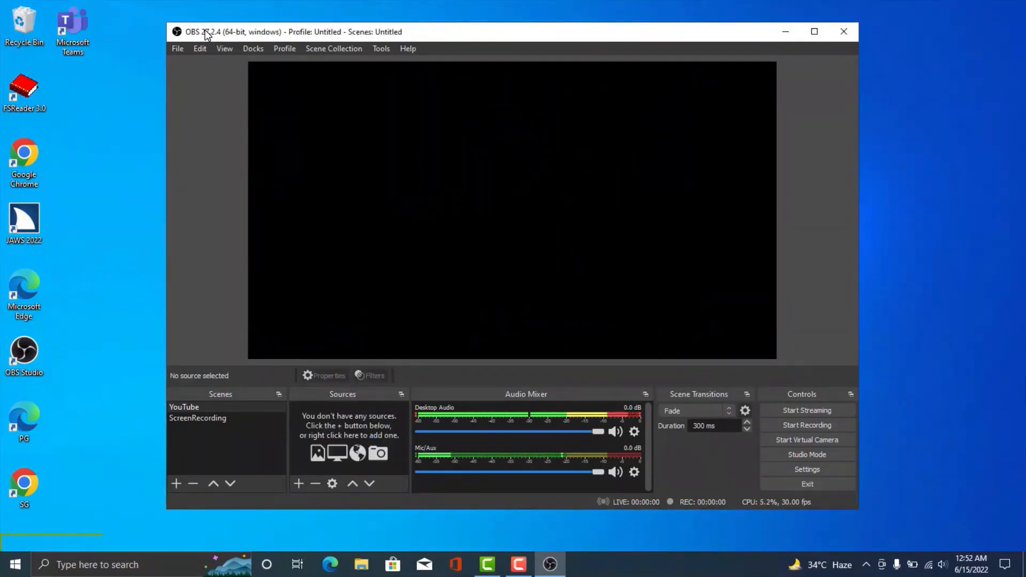